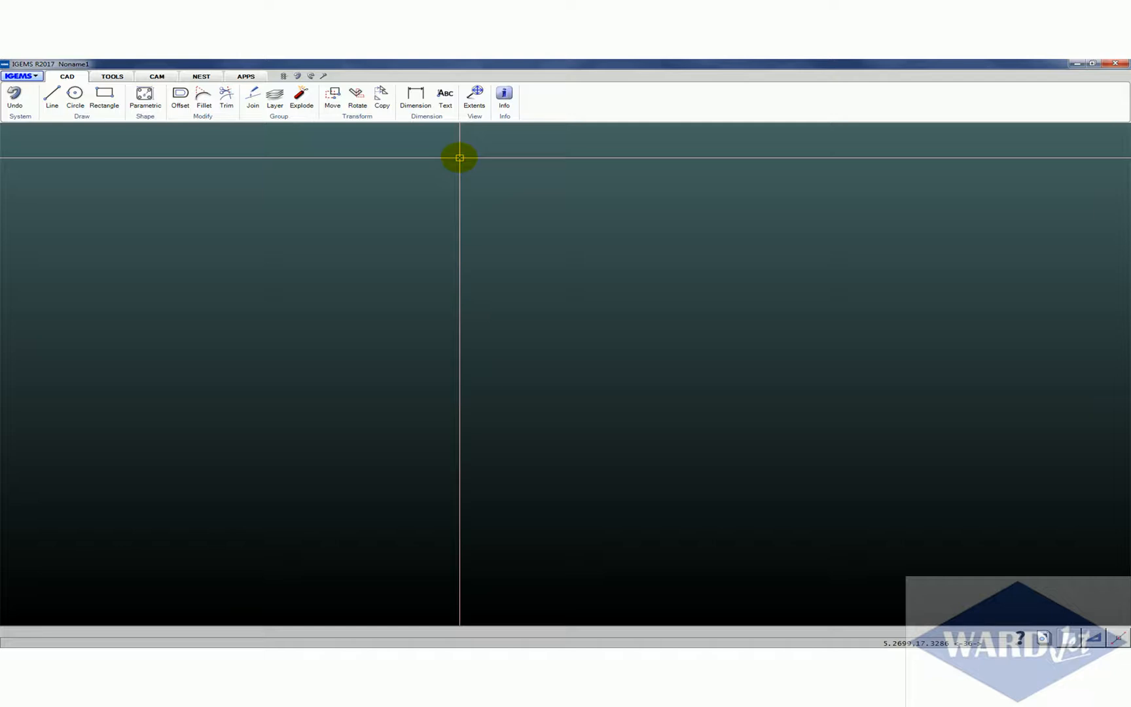
Set the dimension style to 3 decimal places and a text height of .5 in
left_click(429, 121)
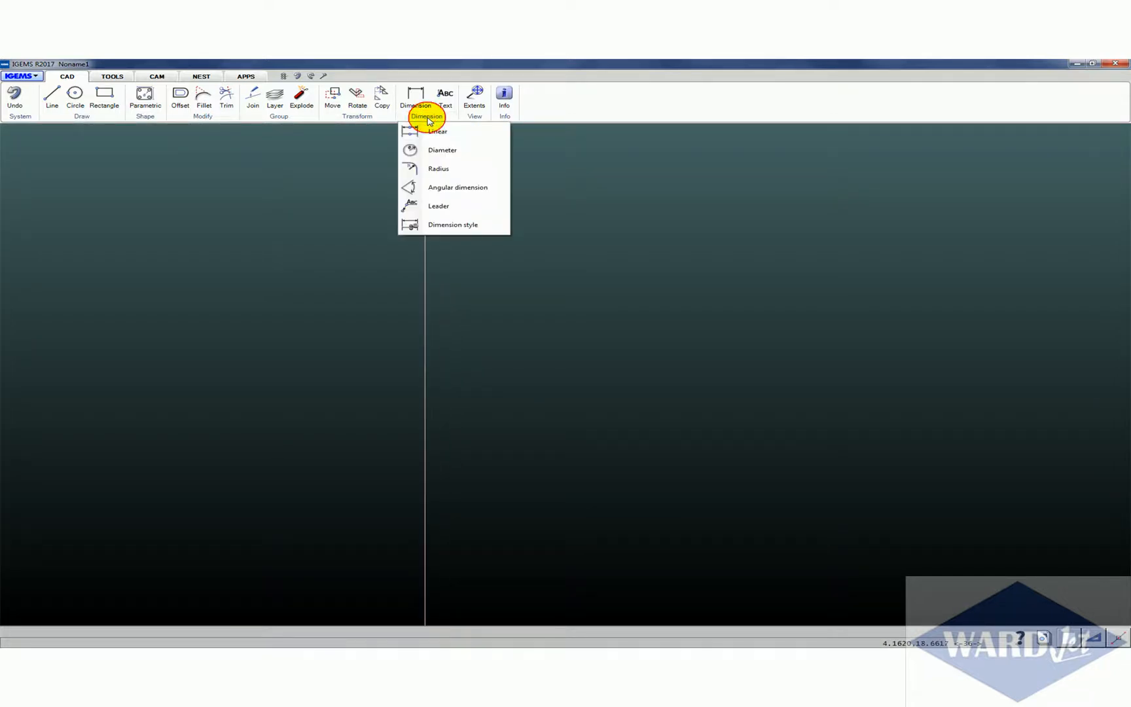
left_click(448, 225)
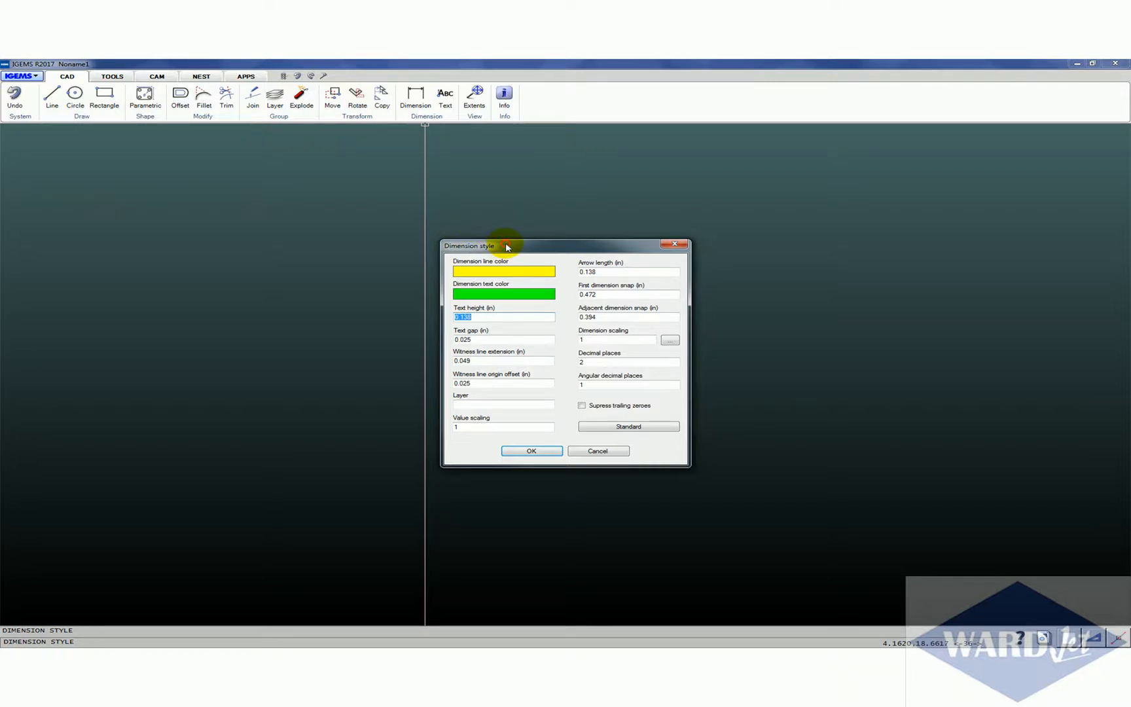
left_click_drag(506, 247, 440, 229)
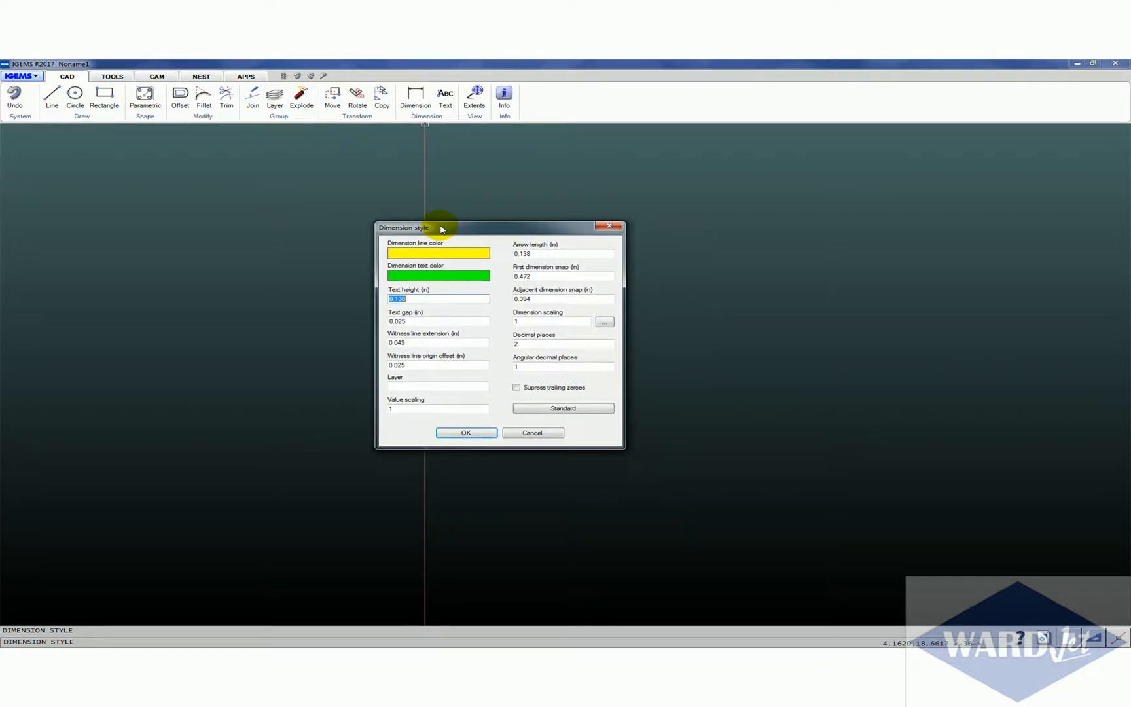
double_click(534, 343)
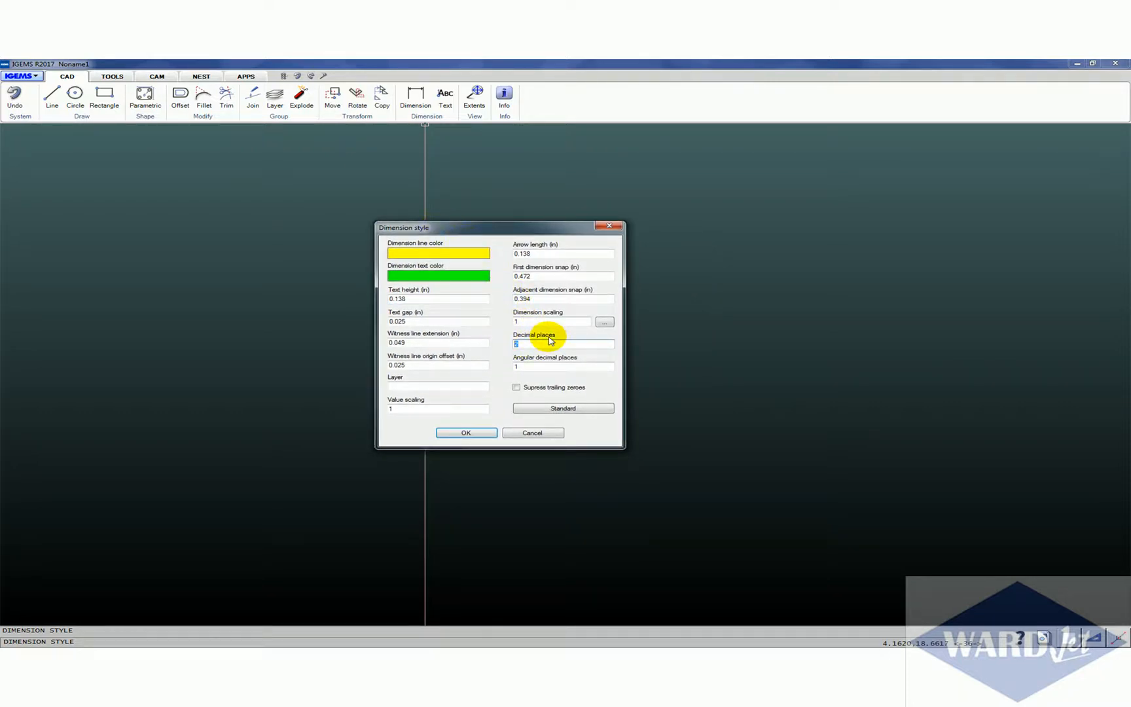
double_click(535, 365)
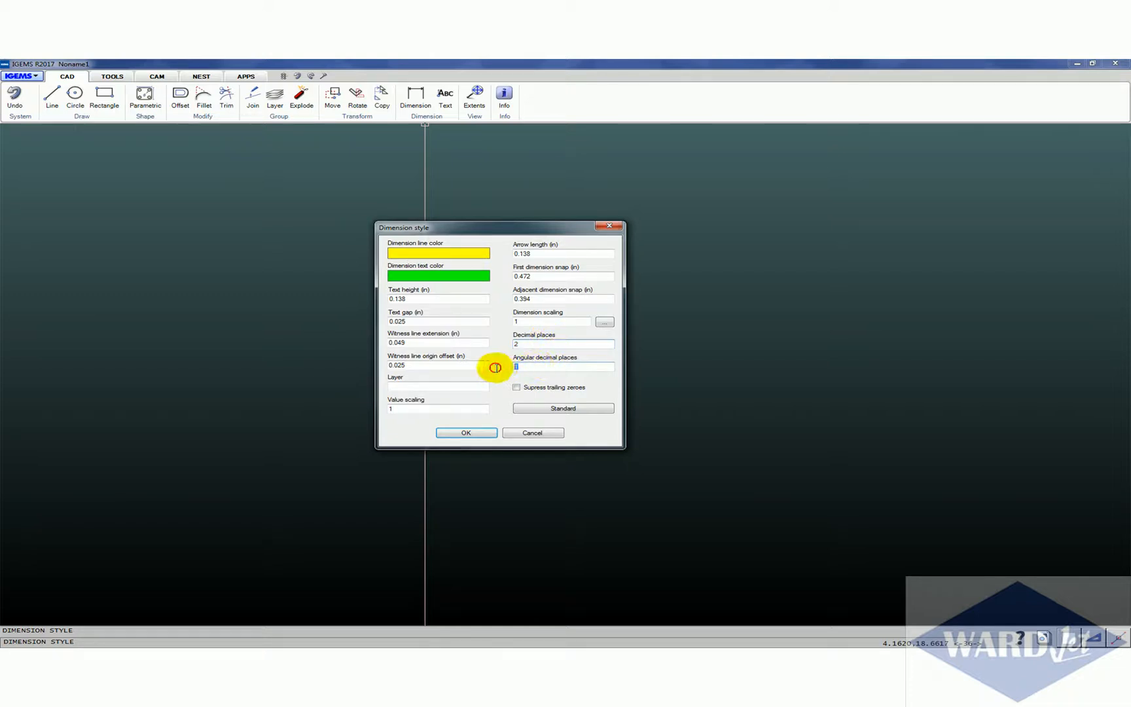
left_click_drag(530, 345, 501, 347)
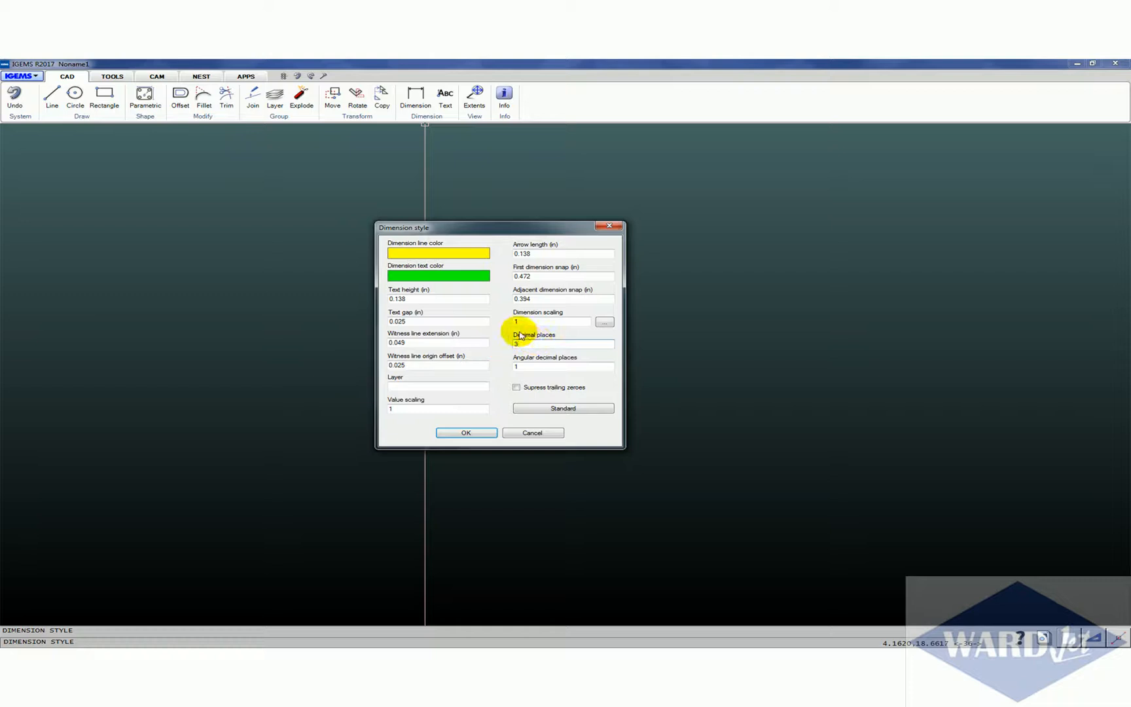
left_click_drag(416, 298, 368, 301)
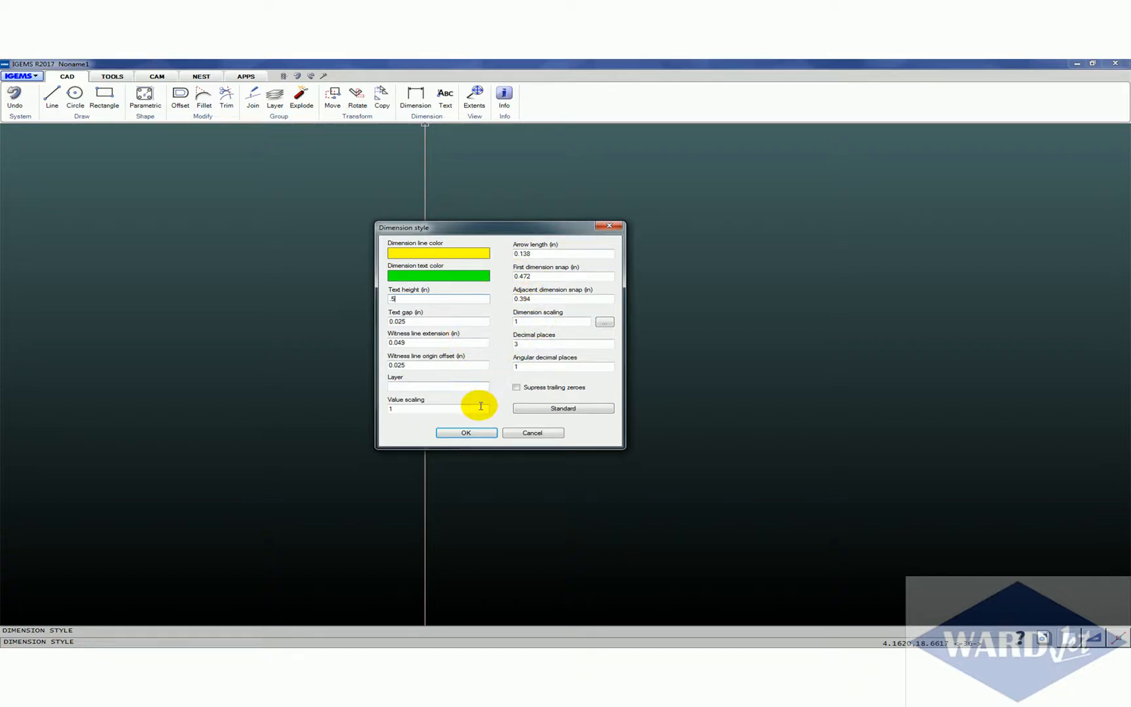
left_click(467, 432)
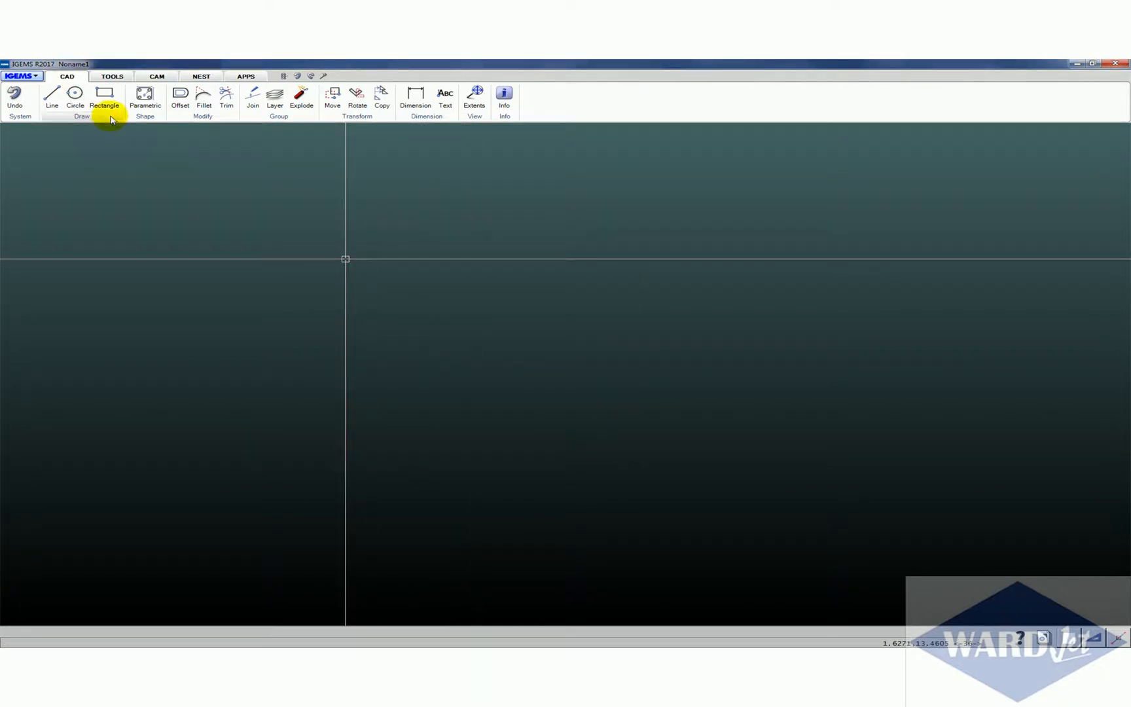
Insert a single standard parametric shape 006, the rounded plate with four corner holes, using its default sizes
left_click(144, 97)
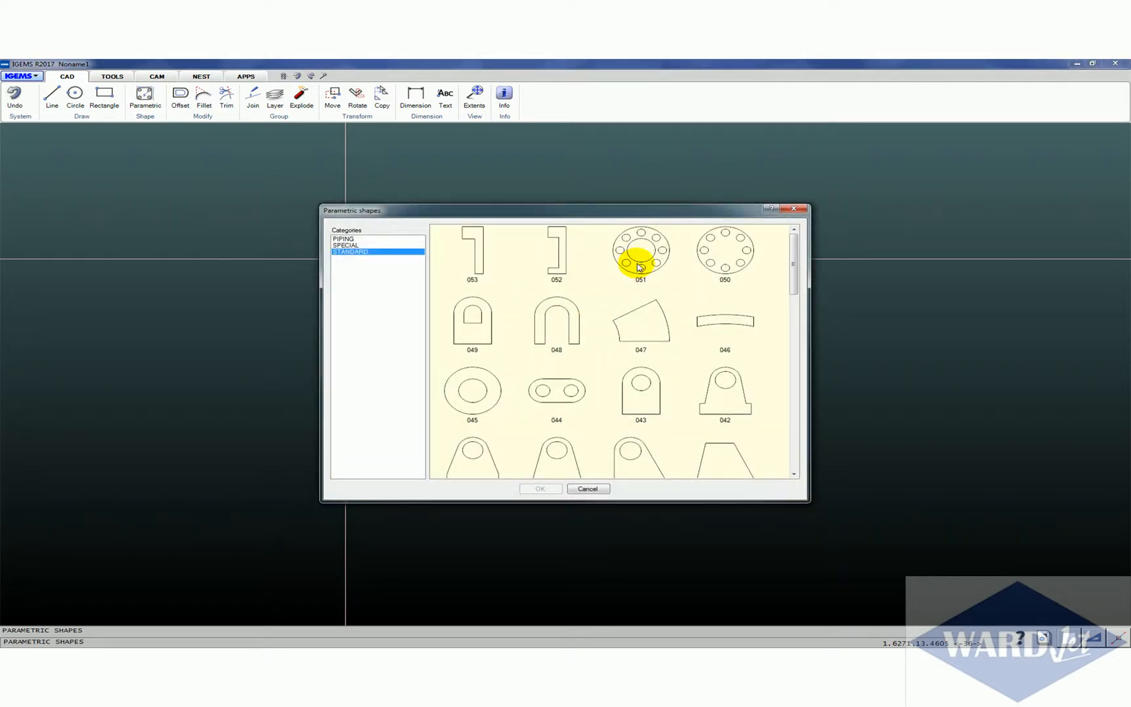
left_click_drag(798, 265, 790, 404)
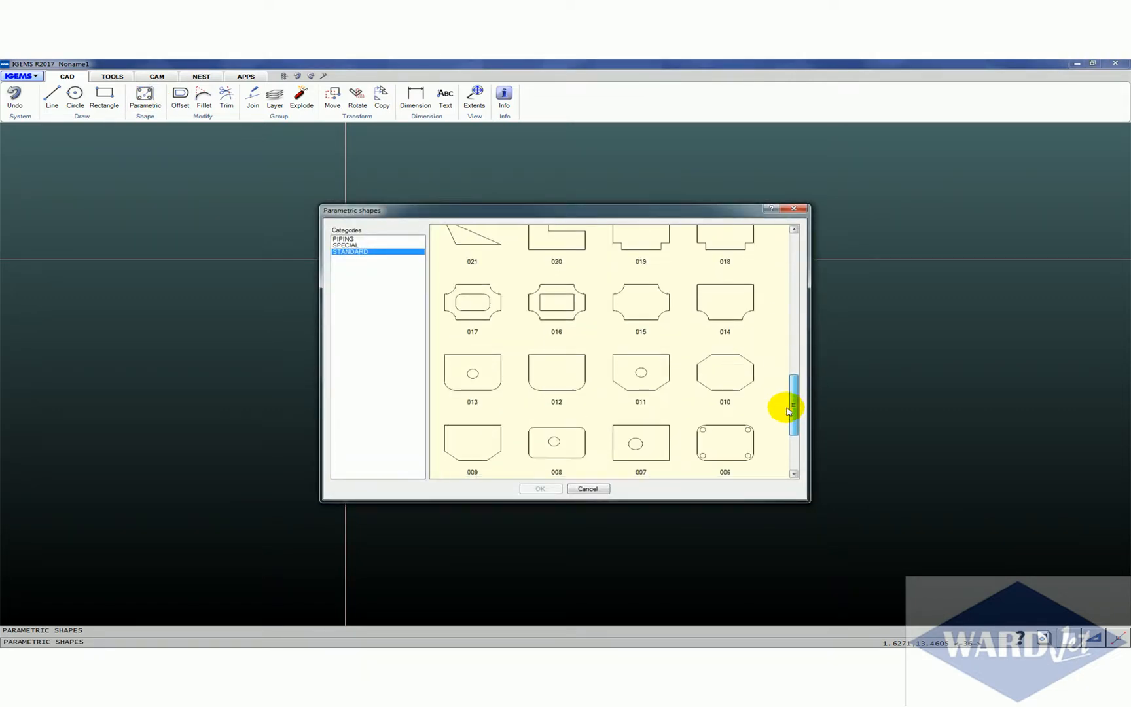
double_click(718, 432)
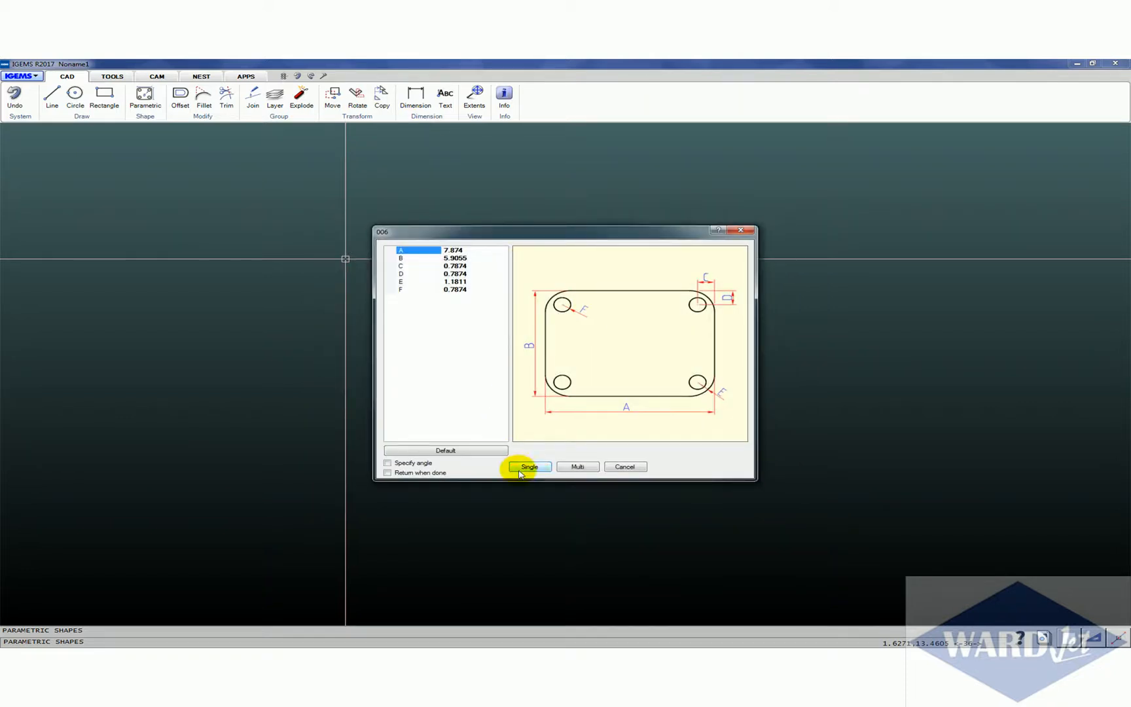
left_click(526, 466)
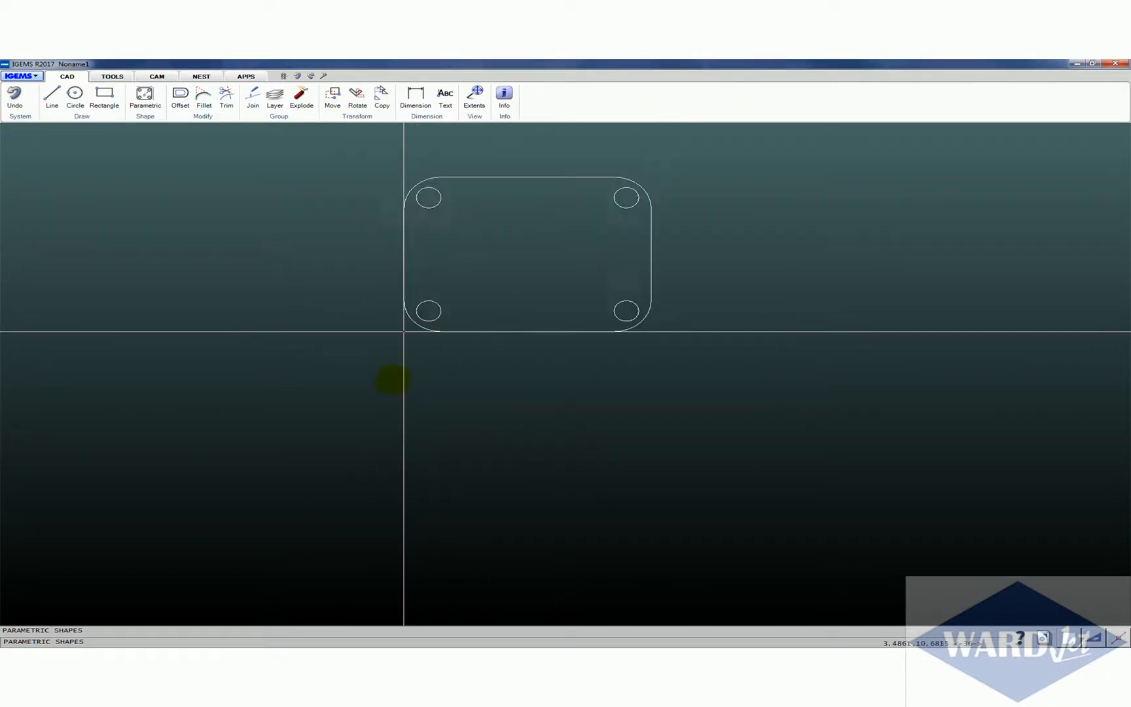
left_click(350, 452)
Add a linear dimension for the plate's overall width, placed above its upper edge
left_click(422, 103)
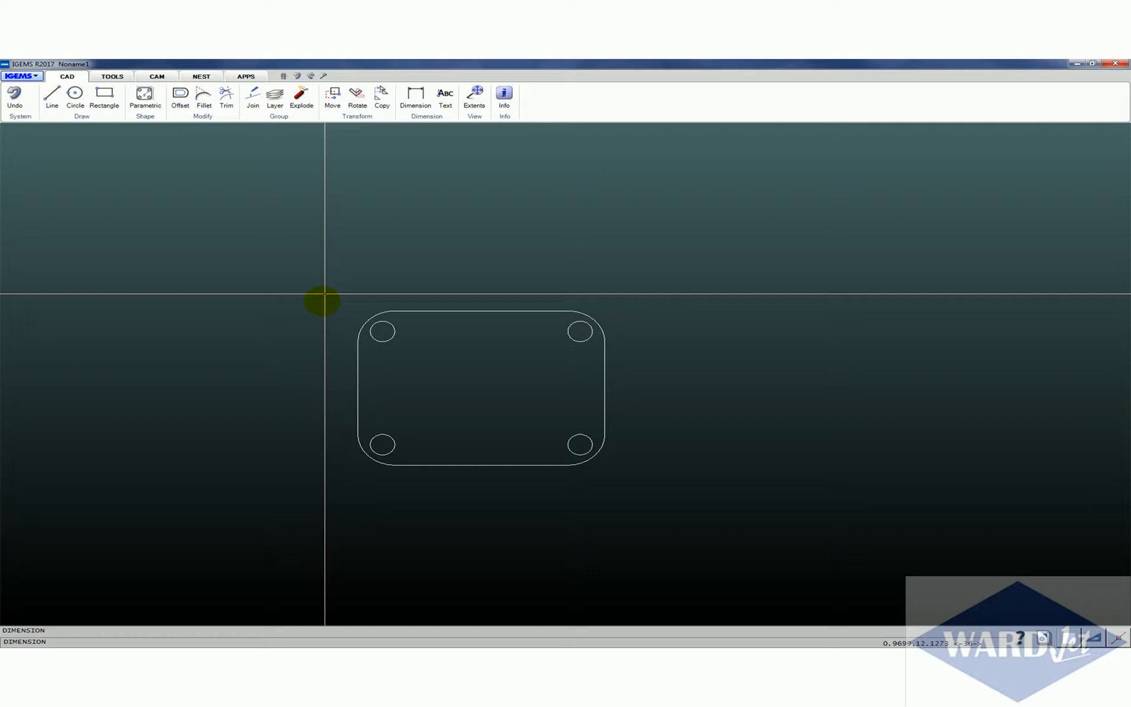
left_click(357, 339)
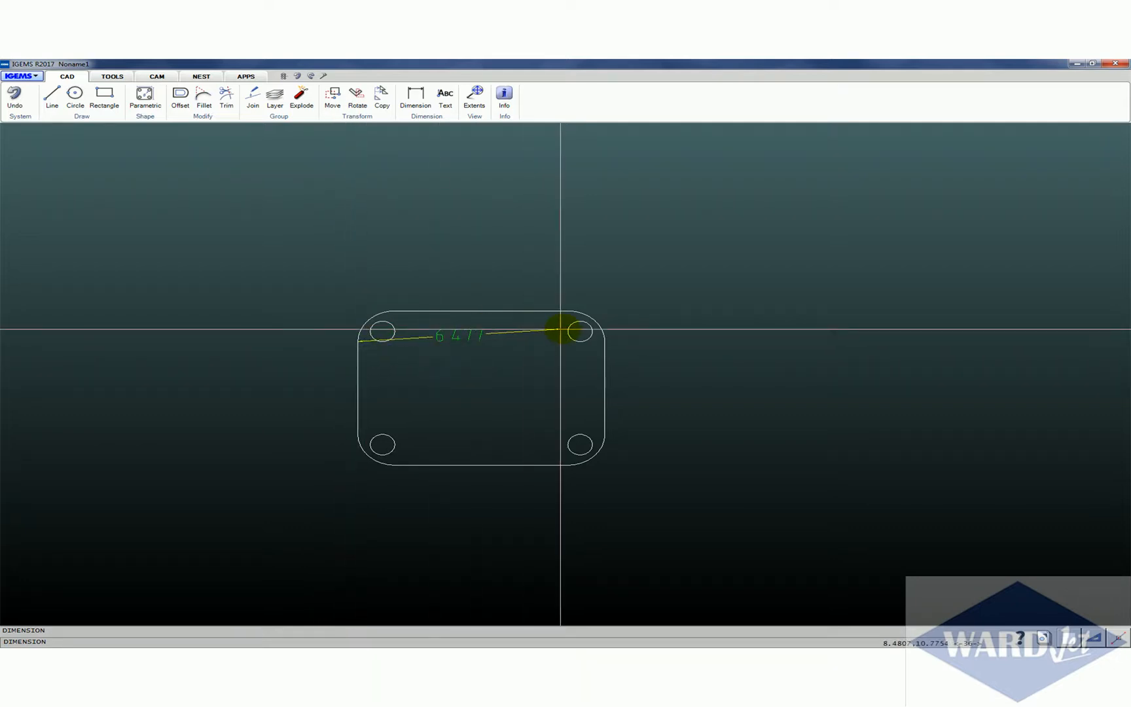
left_click(606, 341)
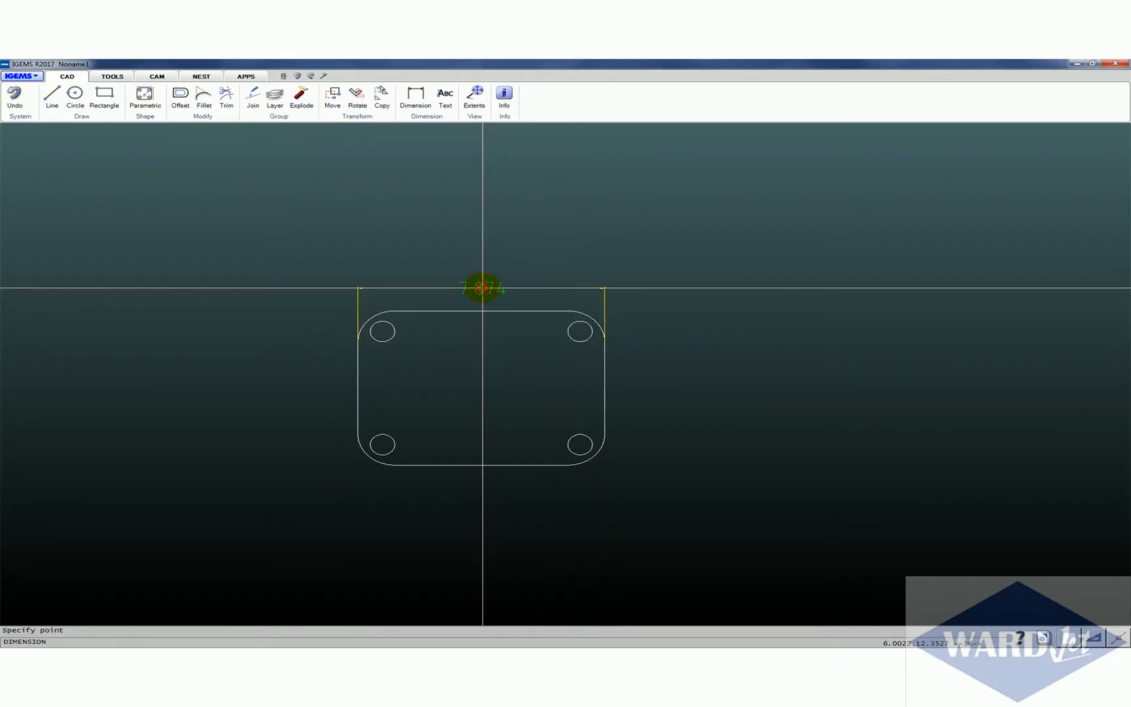
left_click(480, 288)
Add a diameter dimension to the plate's upper-right hole, placed outside the plate's right edge
left_click(439, 121)
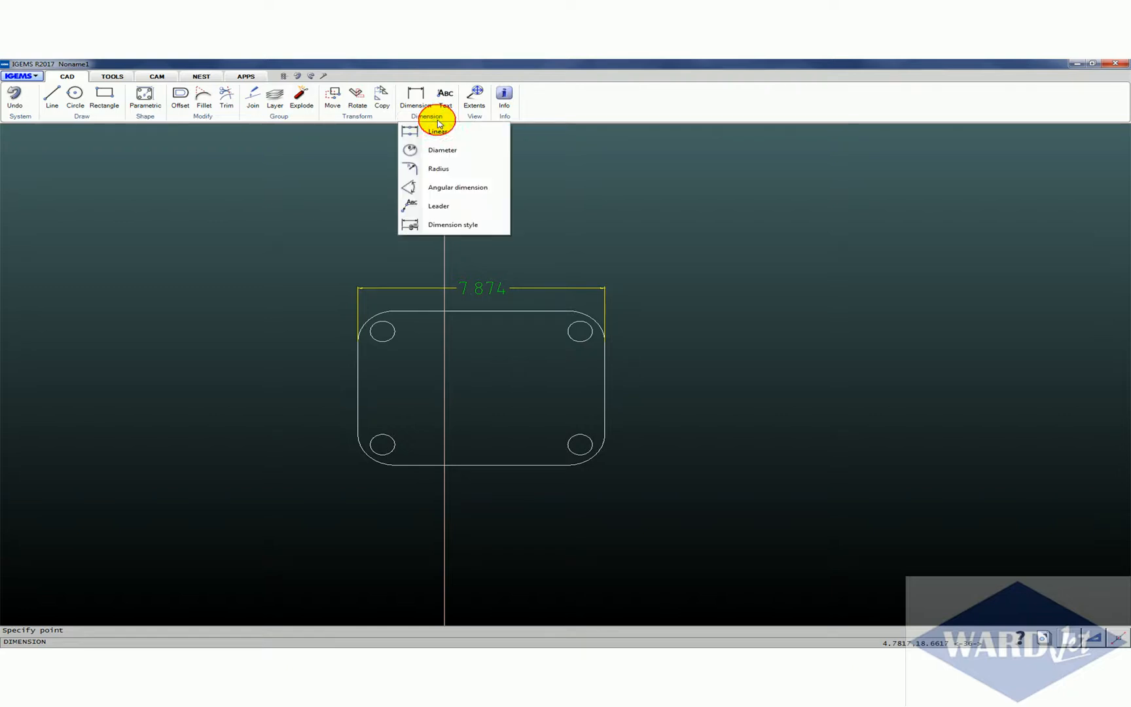
left_click(444, 152)
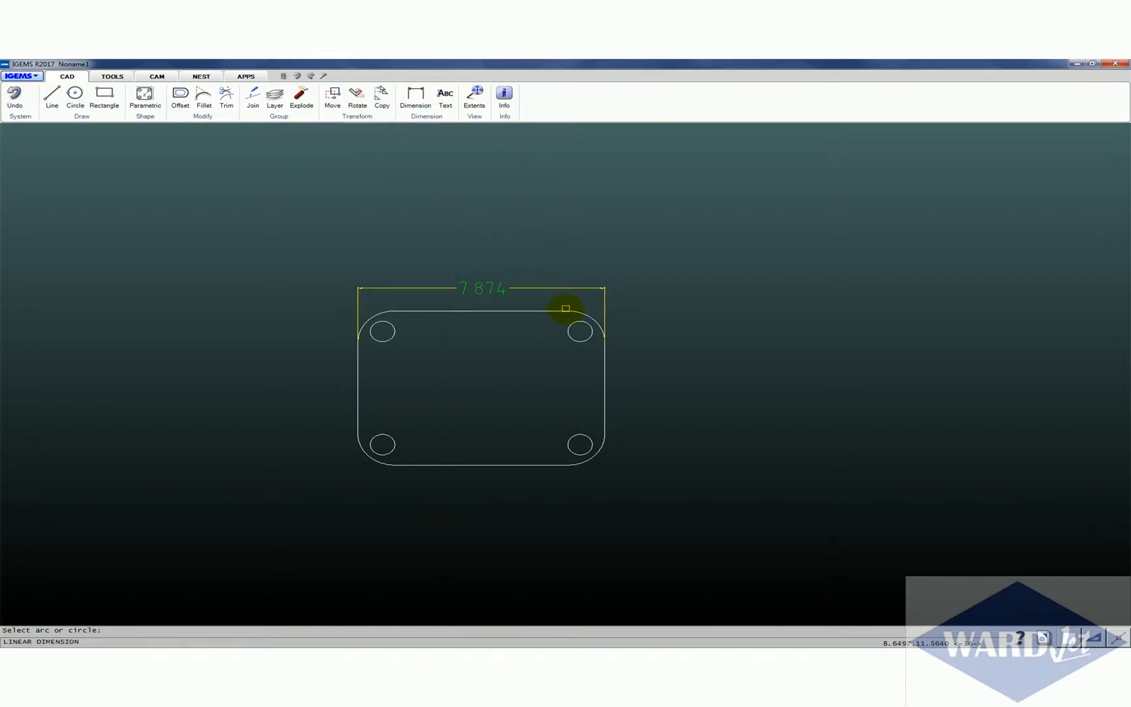
left_click(573, 320)
left_click(643, 324)
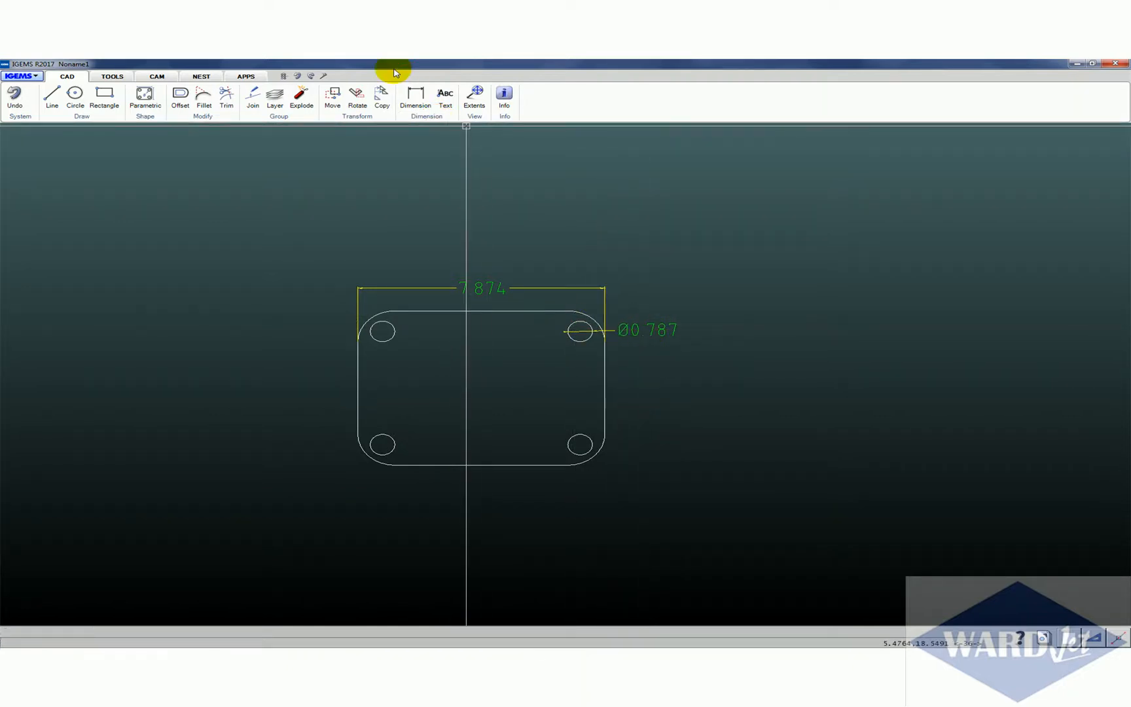
Add a radius dimension to the plate's upper-right rounded corner, placed outside the plate
left_click(432, 110)
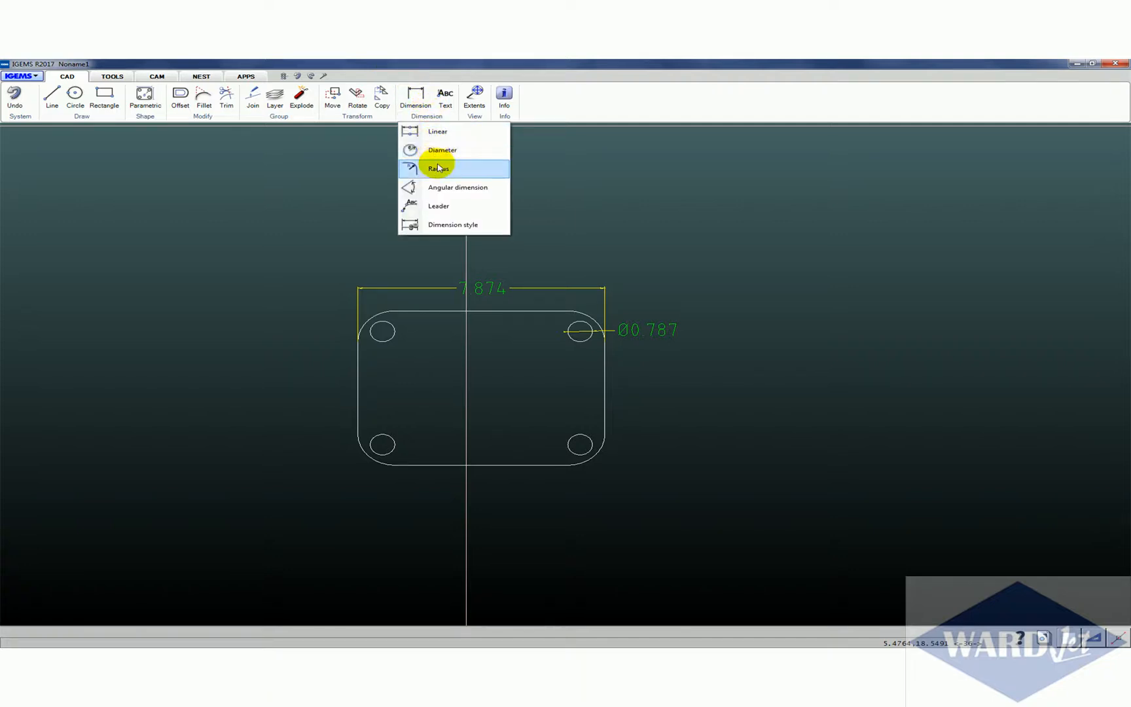
left_click(437, 165)
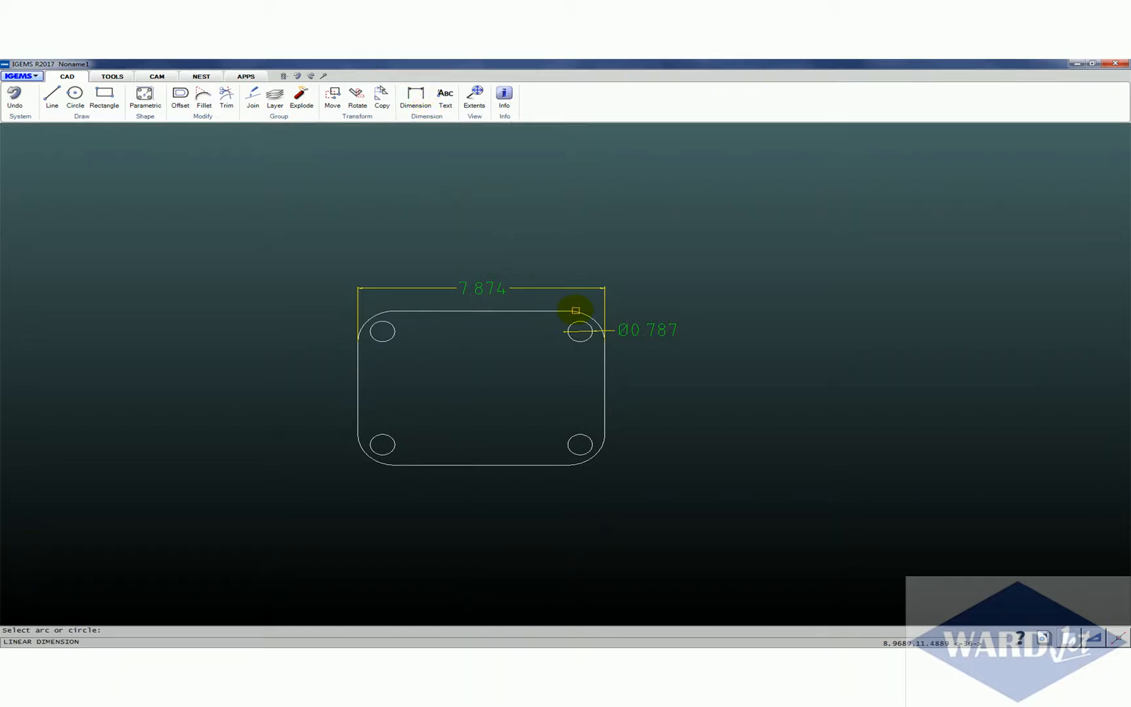
left_click(575, 310)
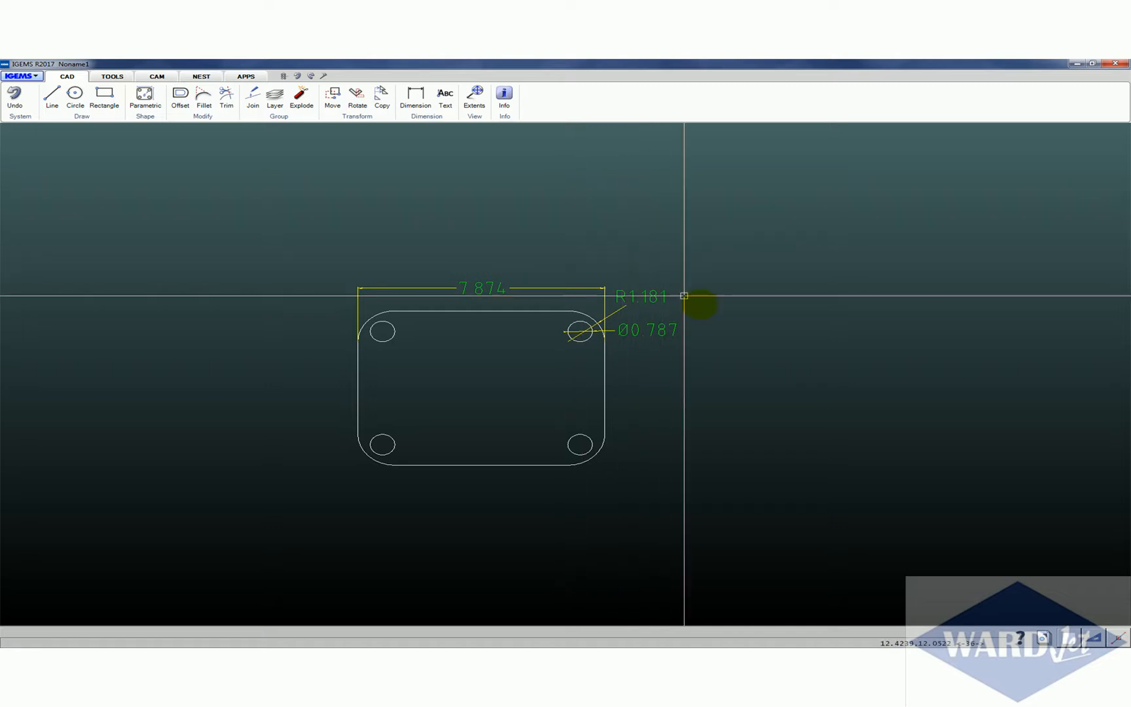
left_click(683, 296)
Delete the plate together with all its dimensions to leave the drawing empty
left_click_drag(203, 227, 720, 524)
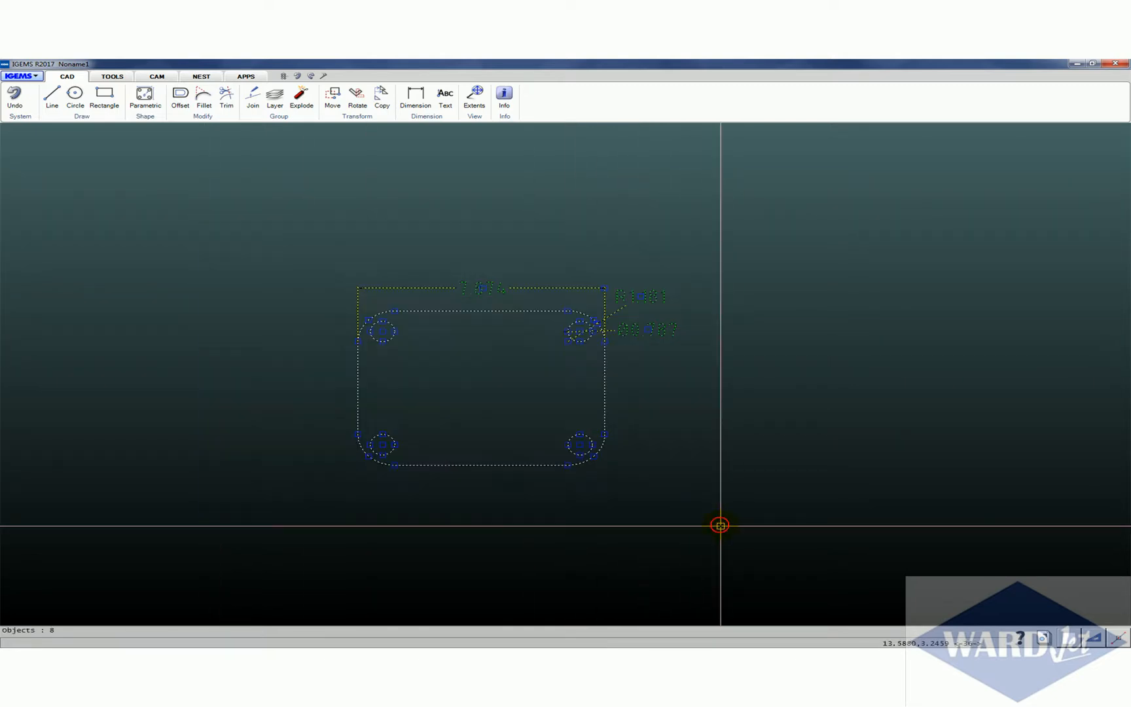
key("Delete")
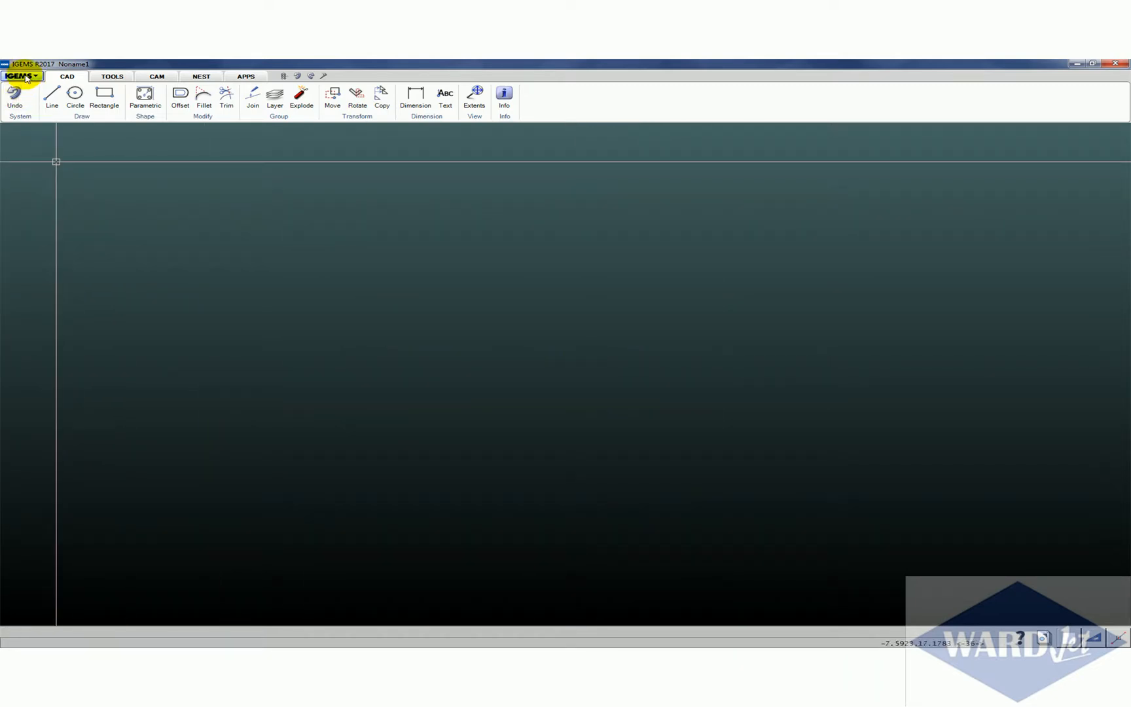
Save the empty drawing with its dimension style as a template, using the person's first name as the template name
left_click(20, 76)
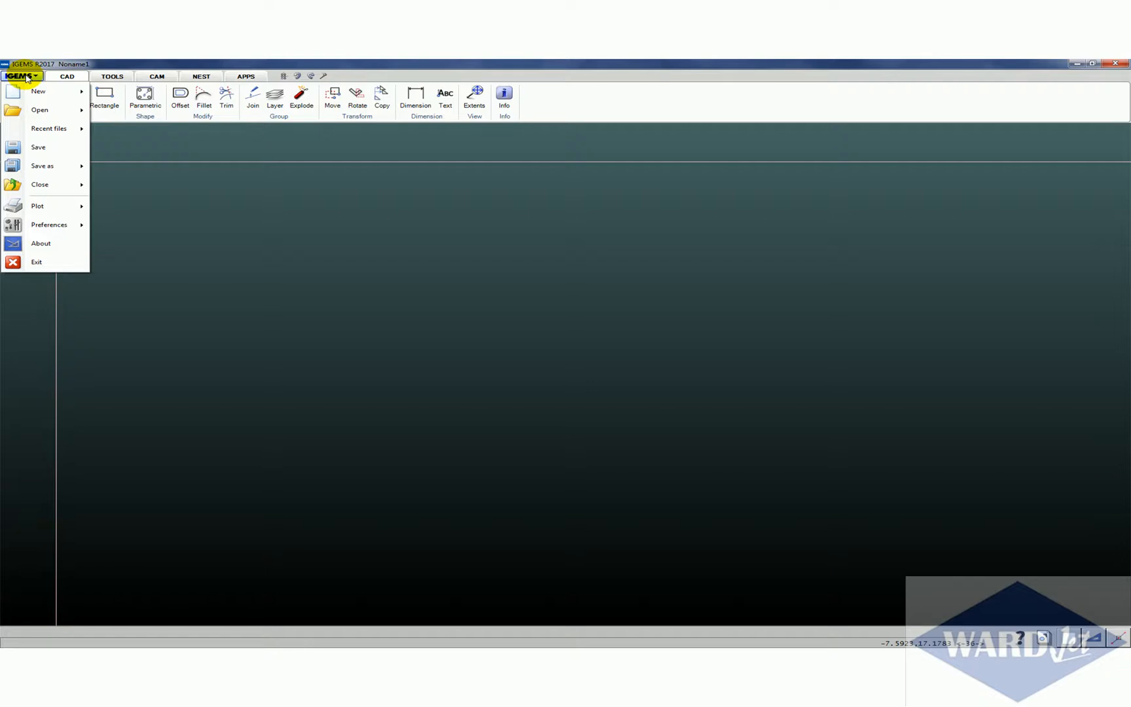
mouse_move(72, 167)
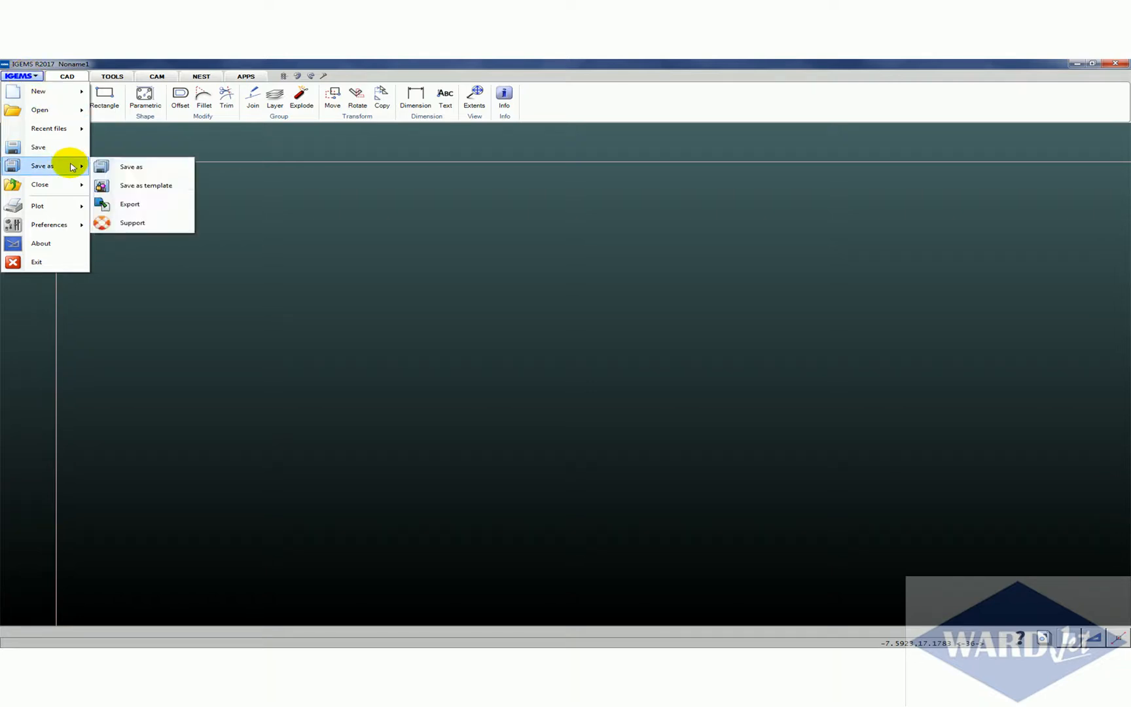
left_click(145, 188)
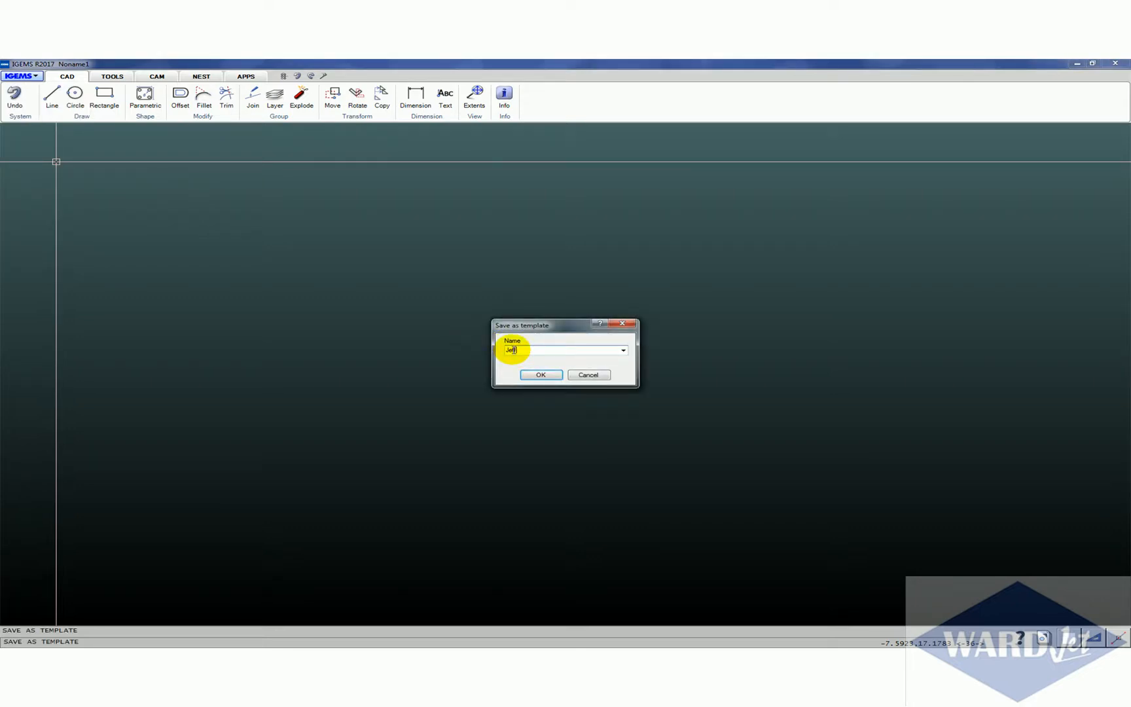
left_click(540, 374)
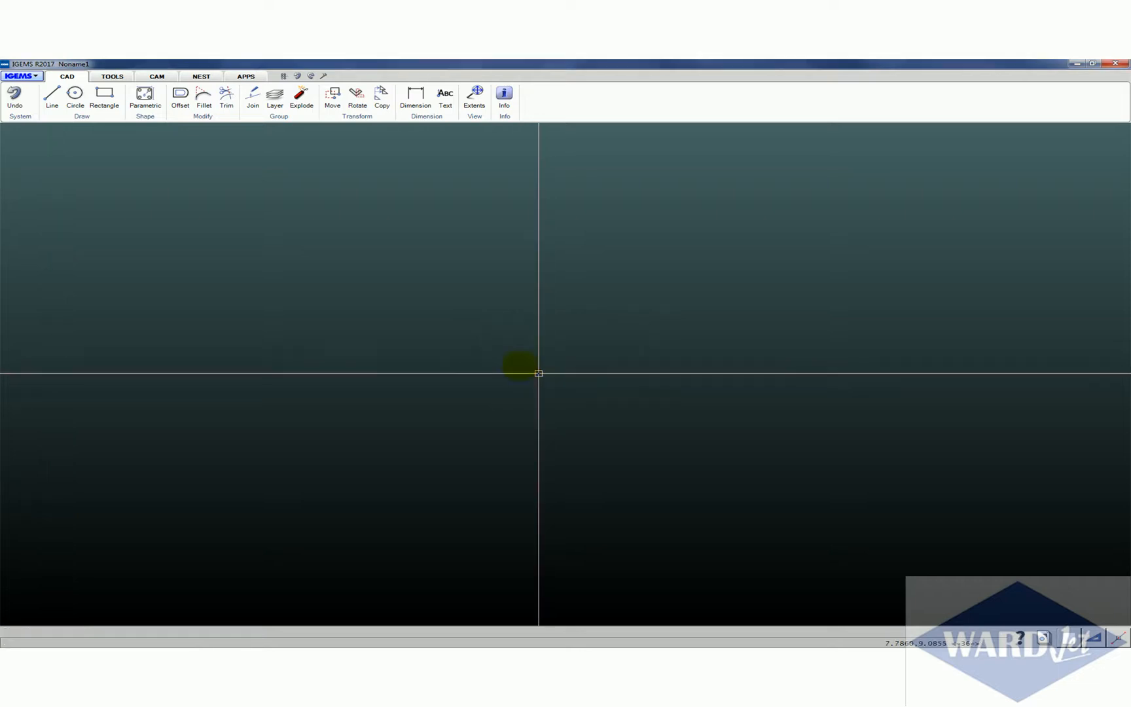
Check the list of drawing templates for the saved template and close it
left_click(20, 76)
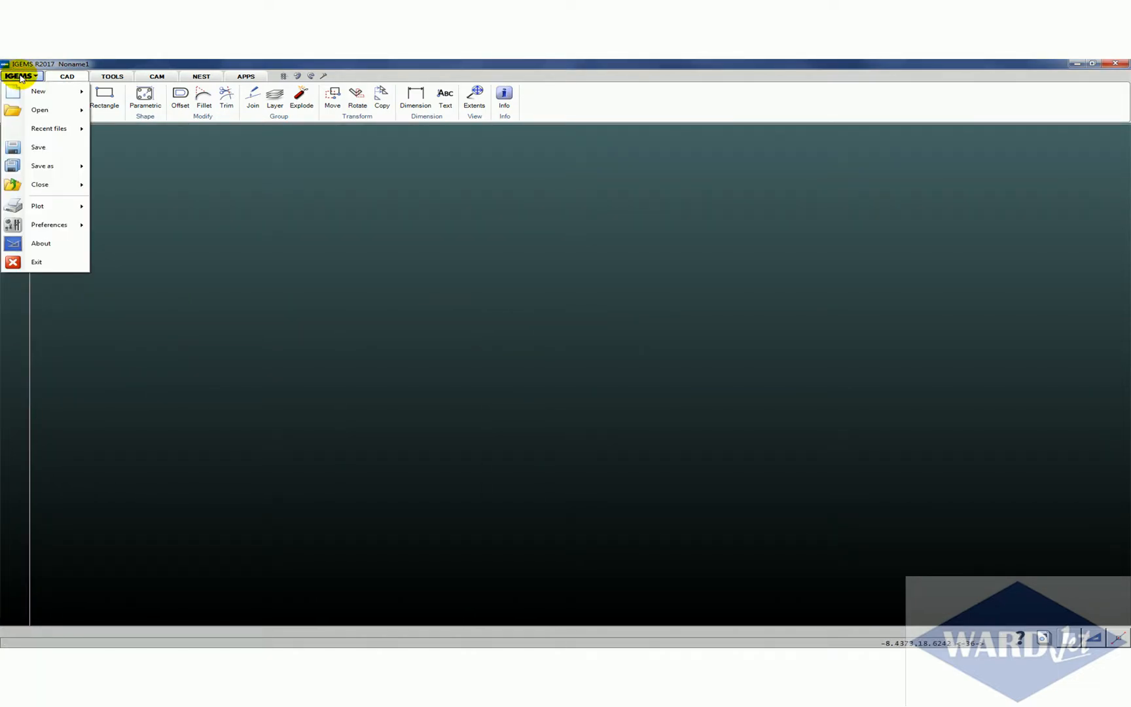
mouse_move(53, 91)
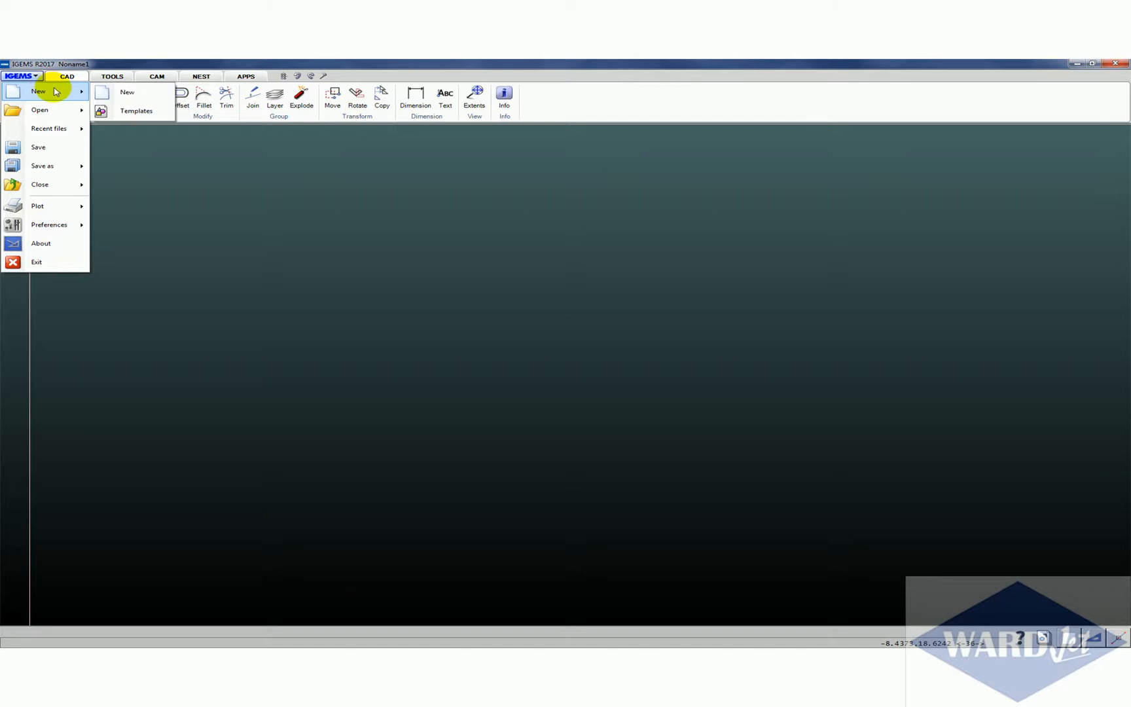
left_click(131, 113)
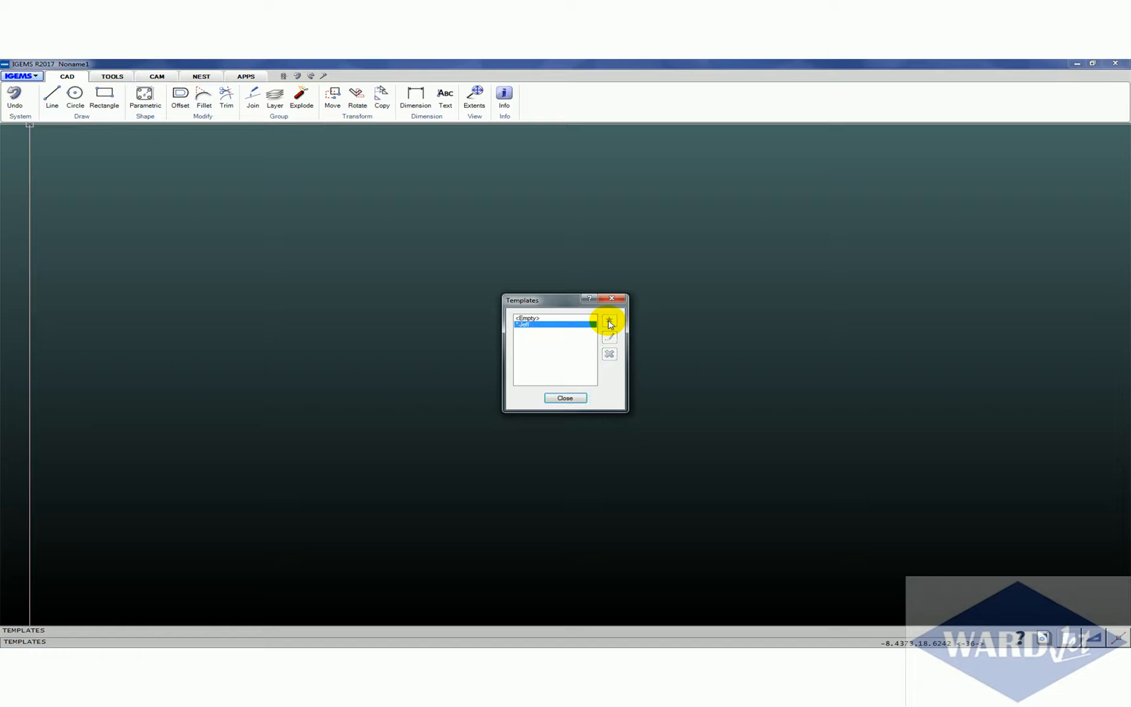
left_click(560, 399)
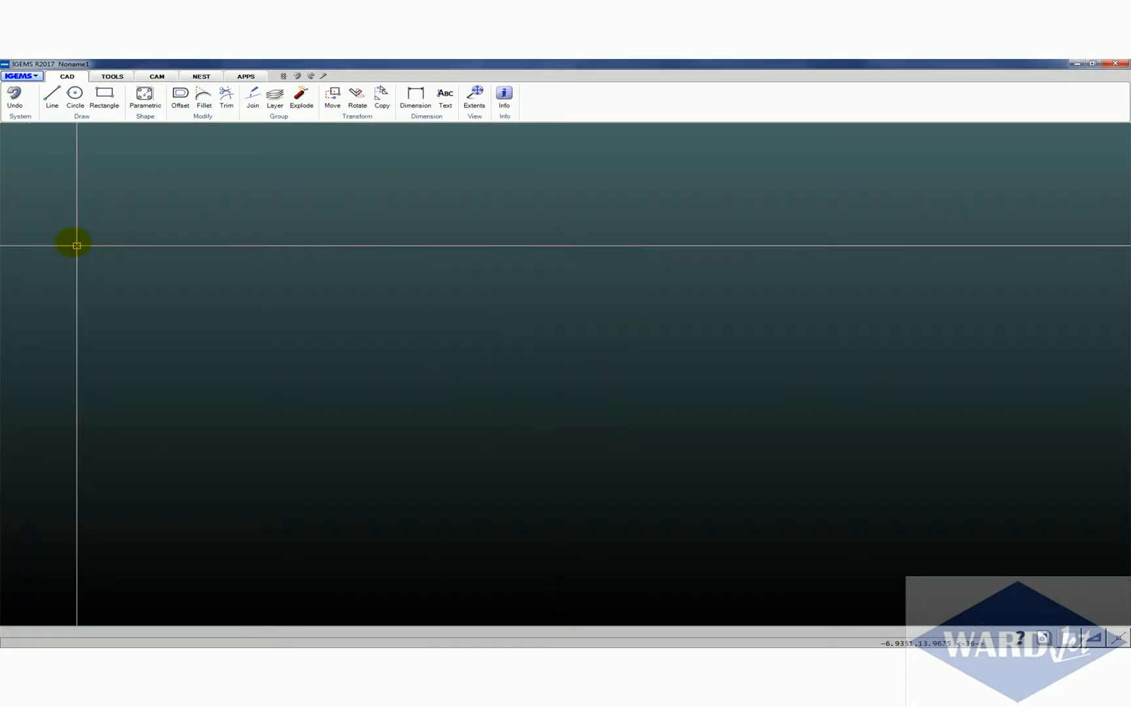
Create a new drawing and open its dimension style to check the text height and decimal places
left_click(37, 78)
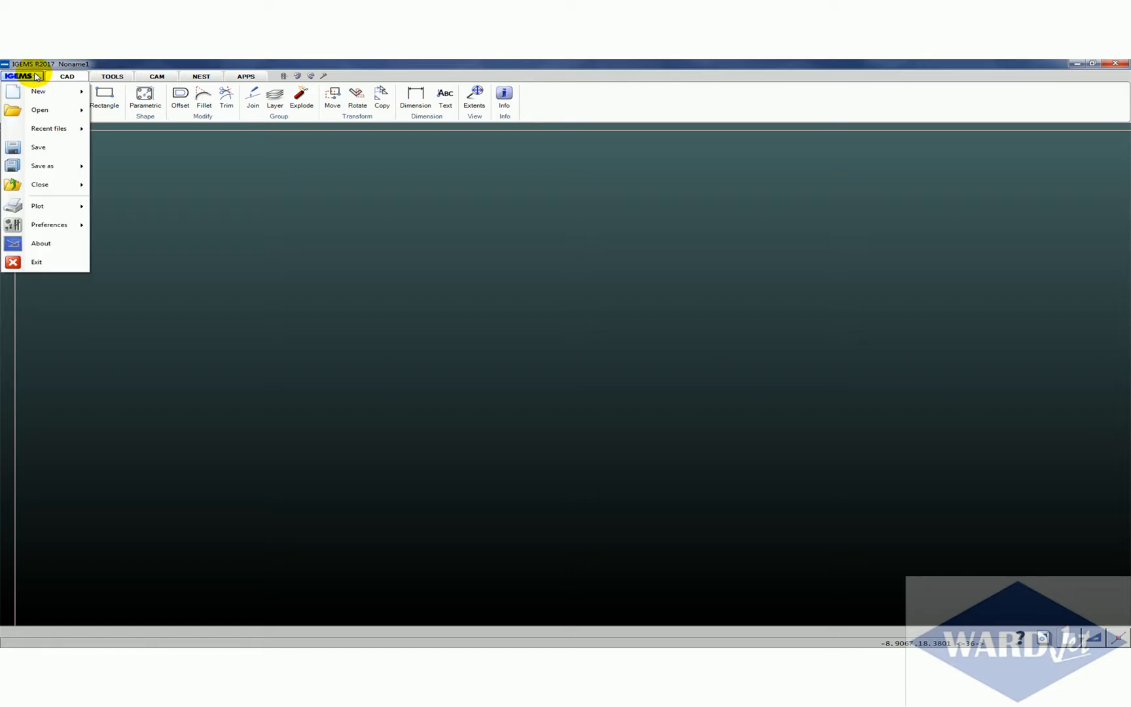
left_click(45, 89)
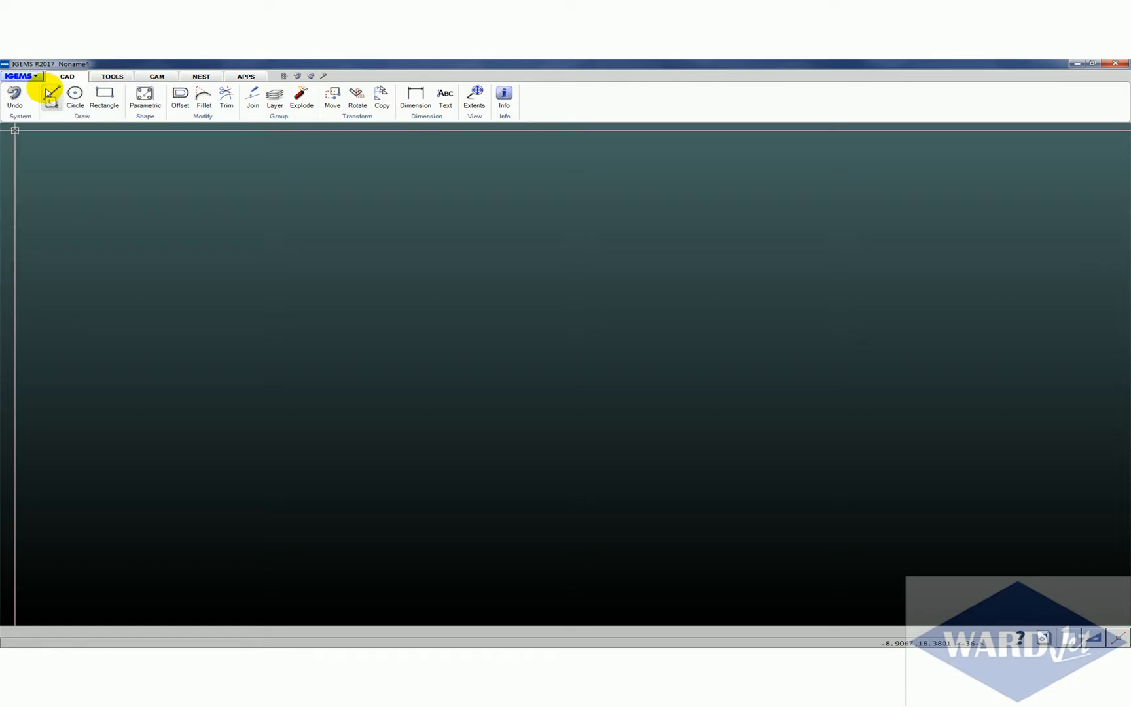
left_click(429, 111)
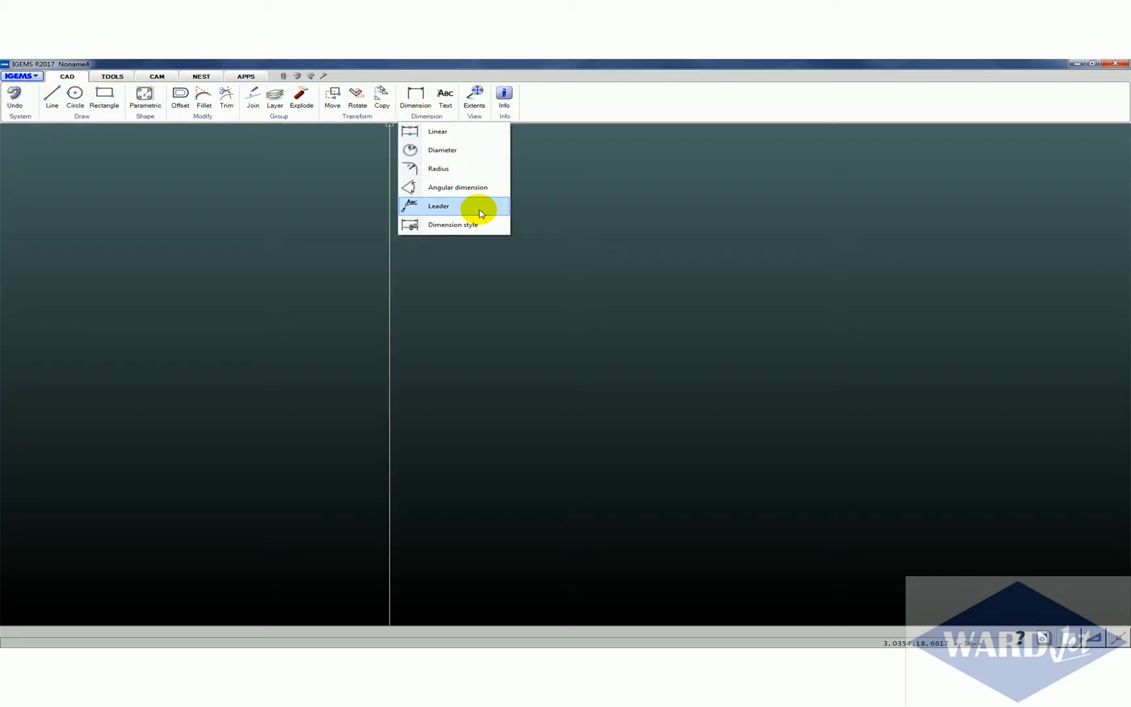
left_click(479, 224)
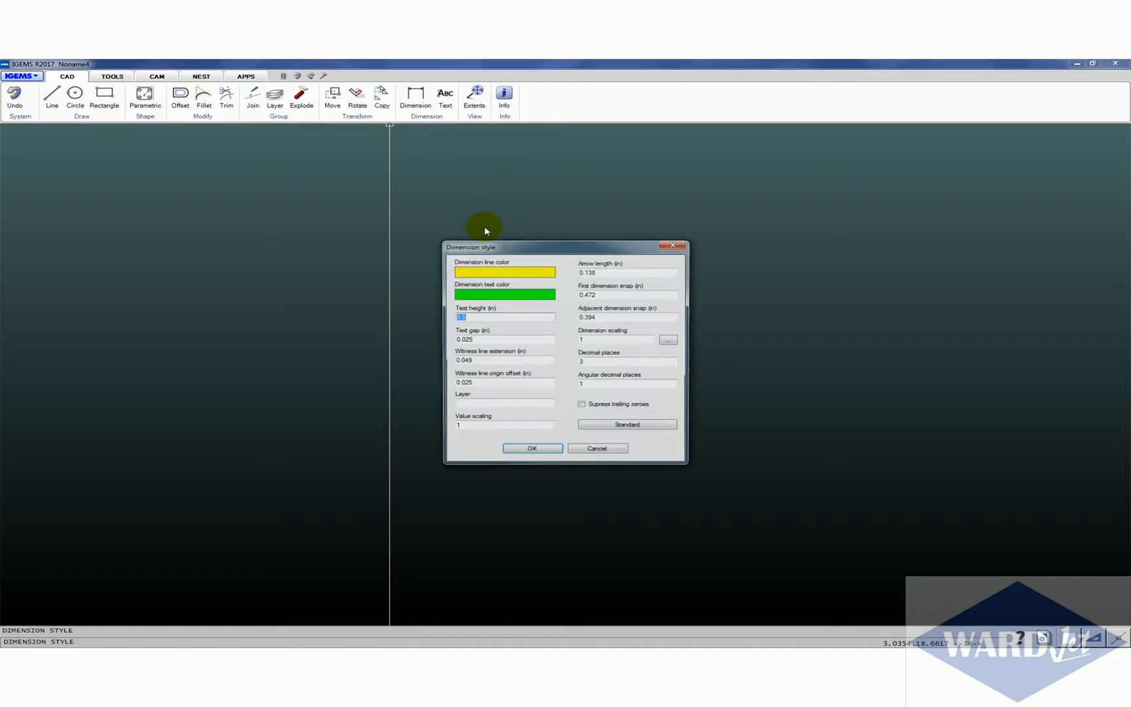
Check the decimal places and text height in the dimension style and close it without changes
double_click(581, 361)
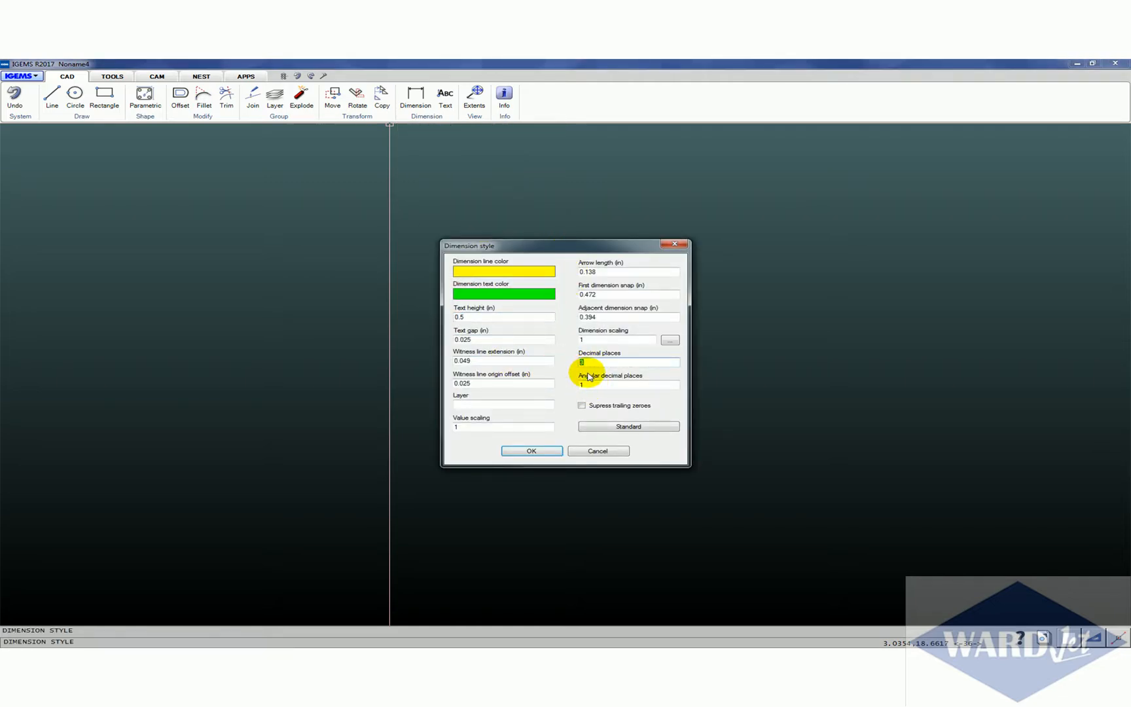
double_click(461, 317)
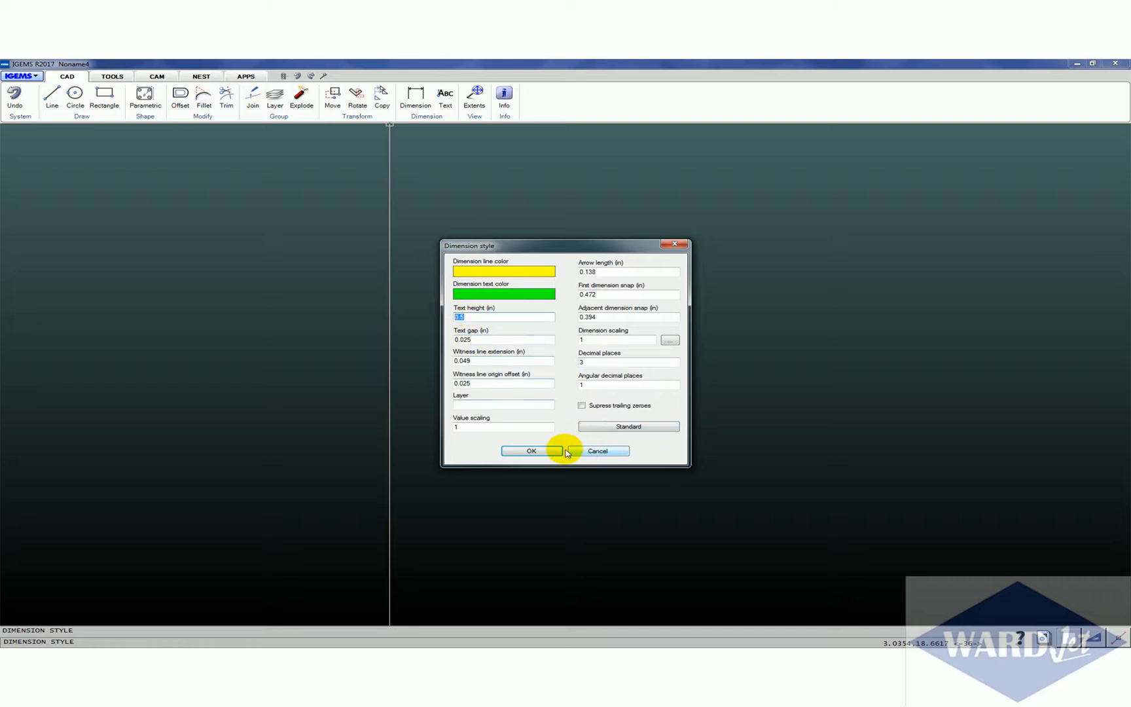
left_click(594, 451)
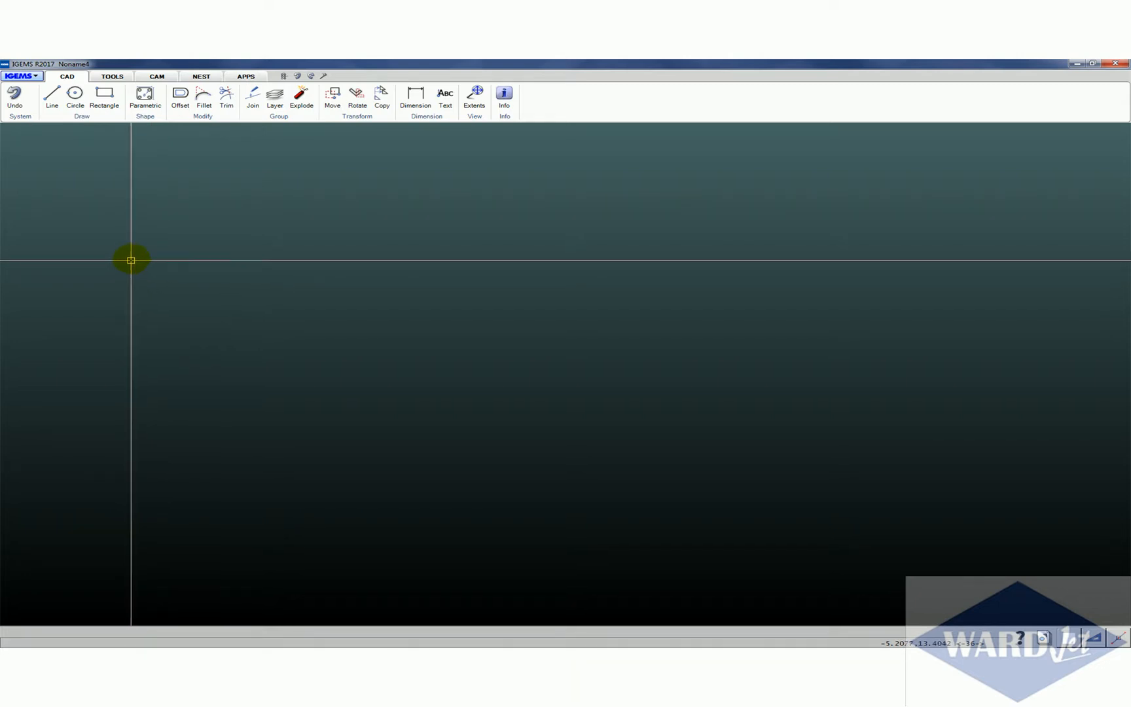
Start creating a CAM sheet and set its material to Aluminum, Standard quality, 0.063 in thick, for the AWJ WARDJET 2D machine
left_click(162, 77)
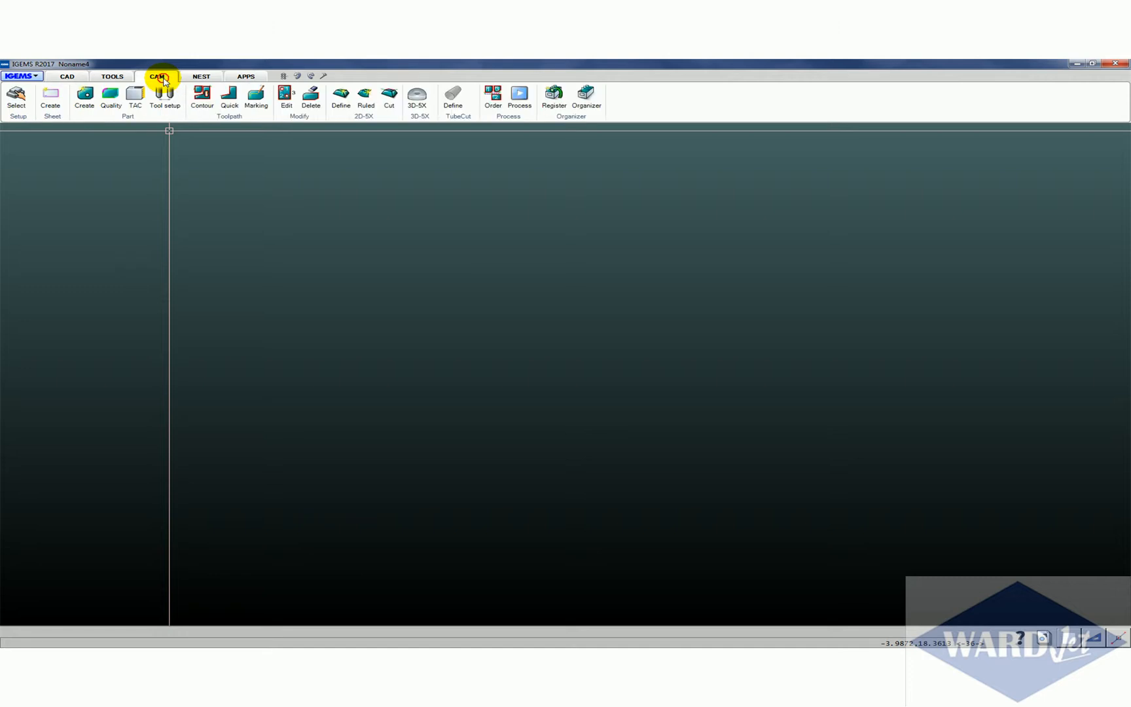
left_click(53, 101)
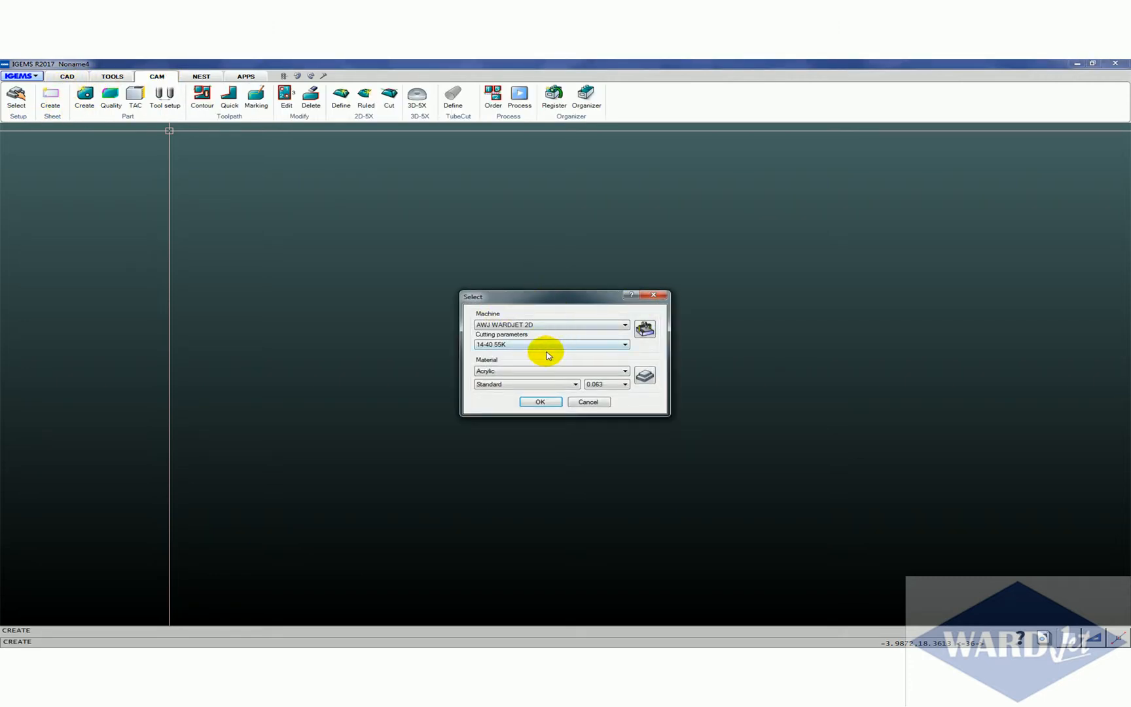
left_click(504, 370)
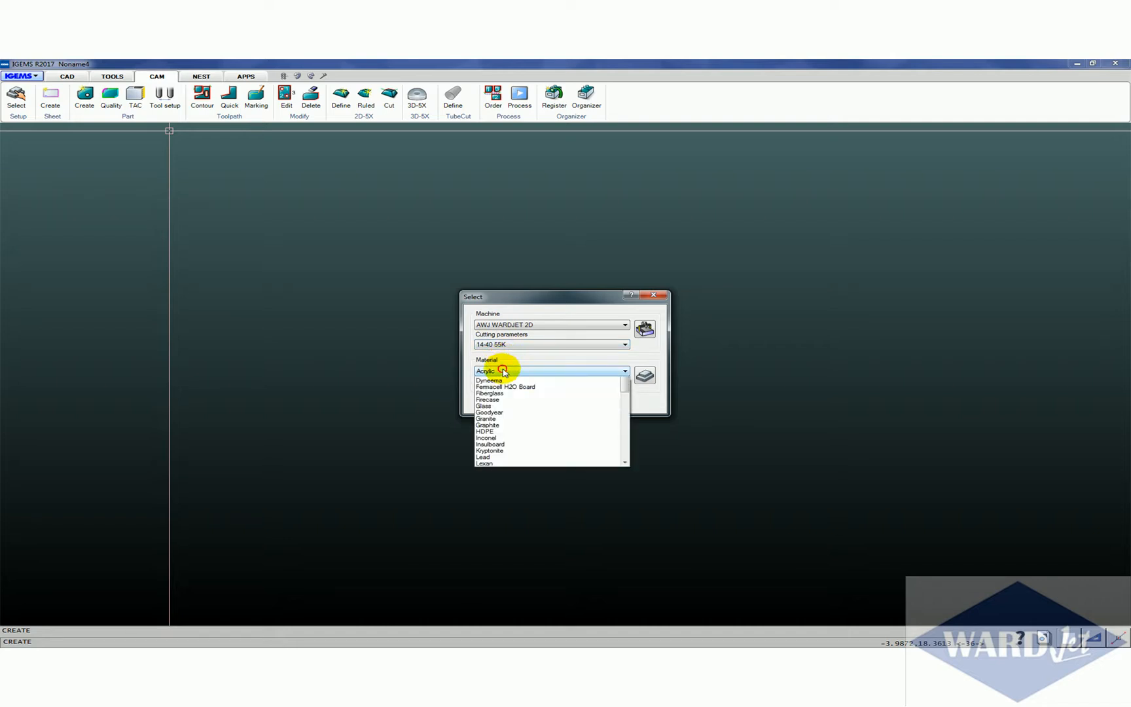
left_click(504, 387)
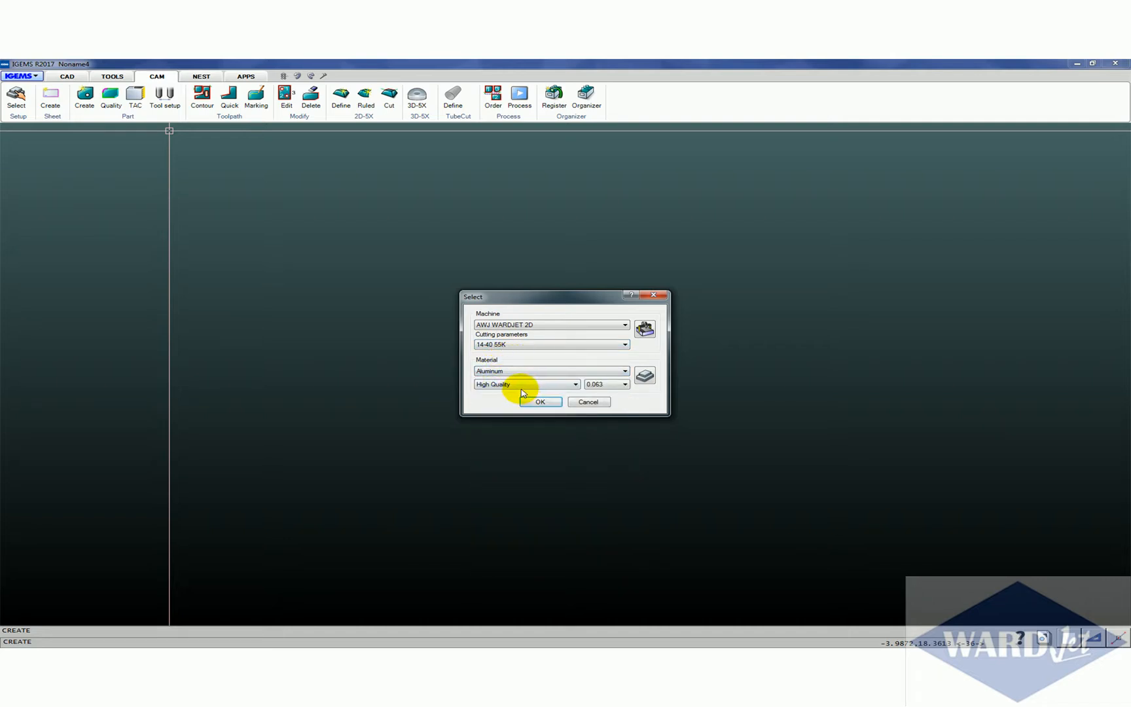
left_click(522, 386)
left_click(516, 393)
left_click(518, 387)
left_click(522, 399)
left_click(532, 399)
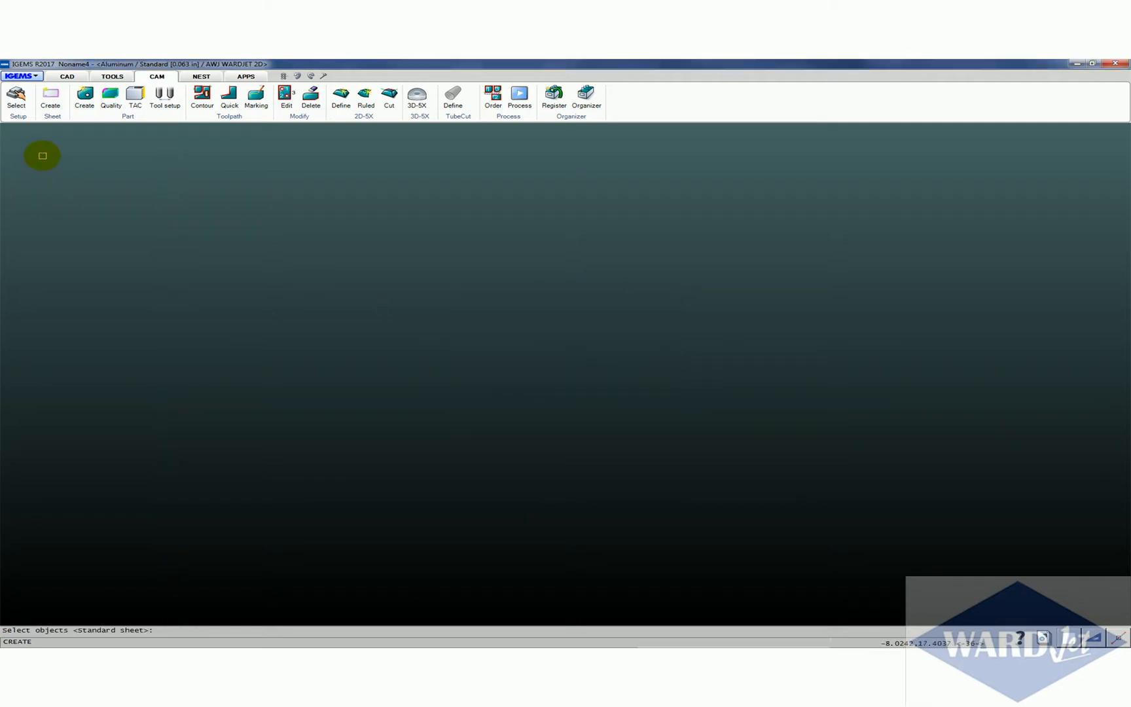
Use a standard sheet instead of selected objects and choose the 96" x 48" size
right_click(215, 347)
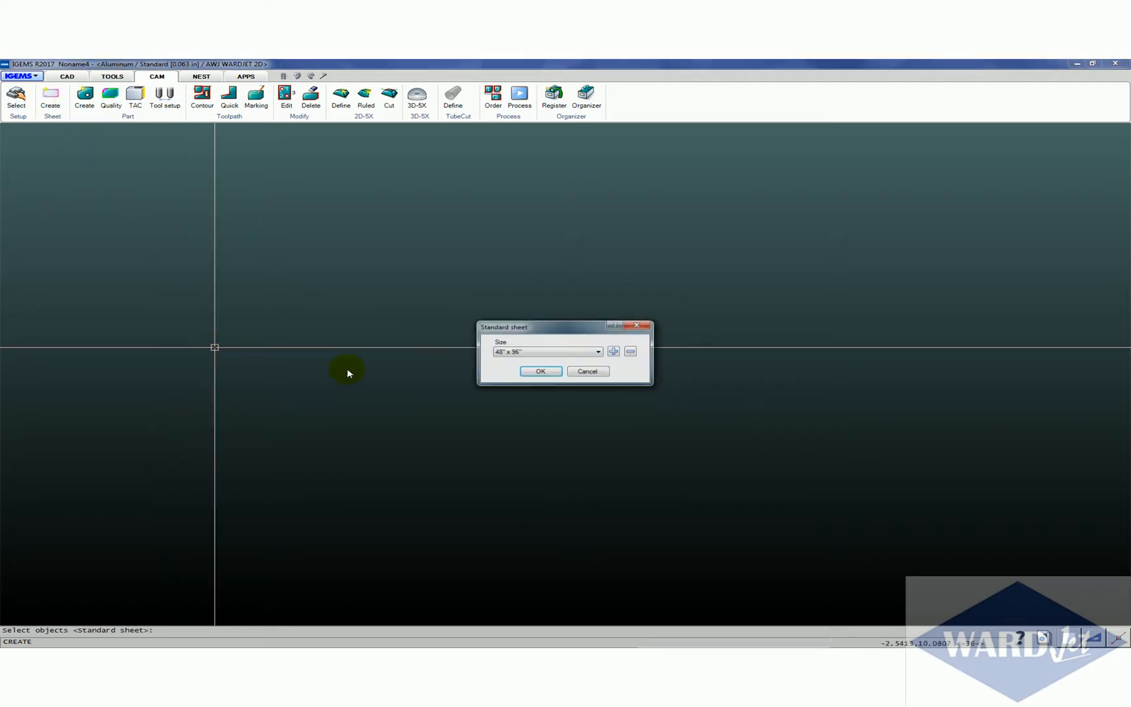
left_click(599, 352)
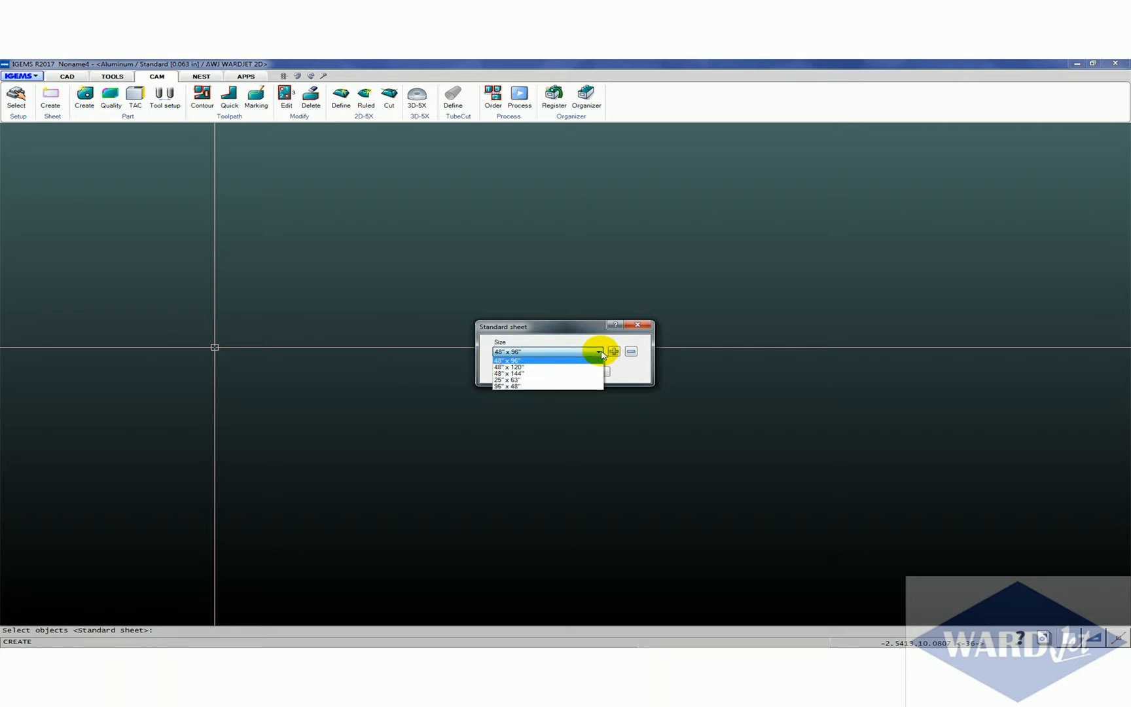
left_click(524, 387)
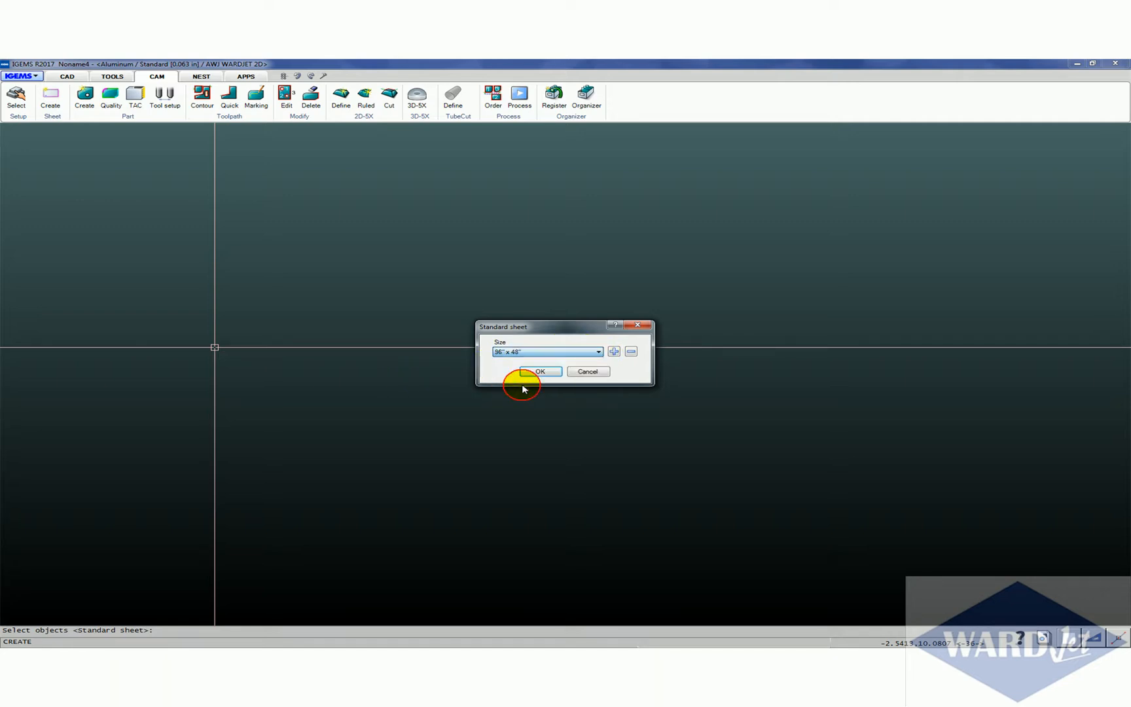
left_click(535, 373)
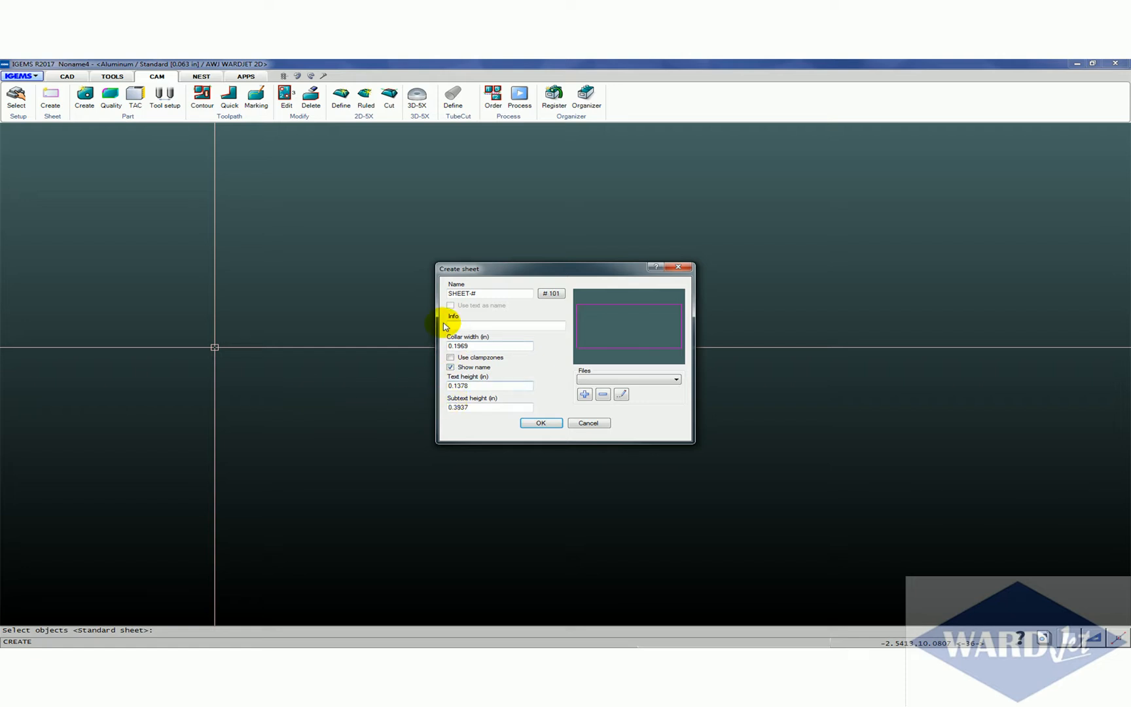
Set the sheet's collar width to 0.5 in and place the sheet in the drawing
left_click_drag(487, 346, 426, 353)
type(".5")
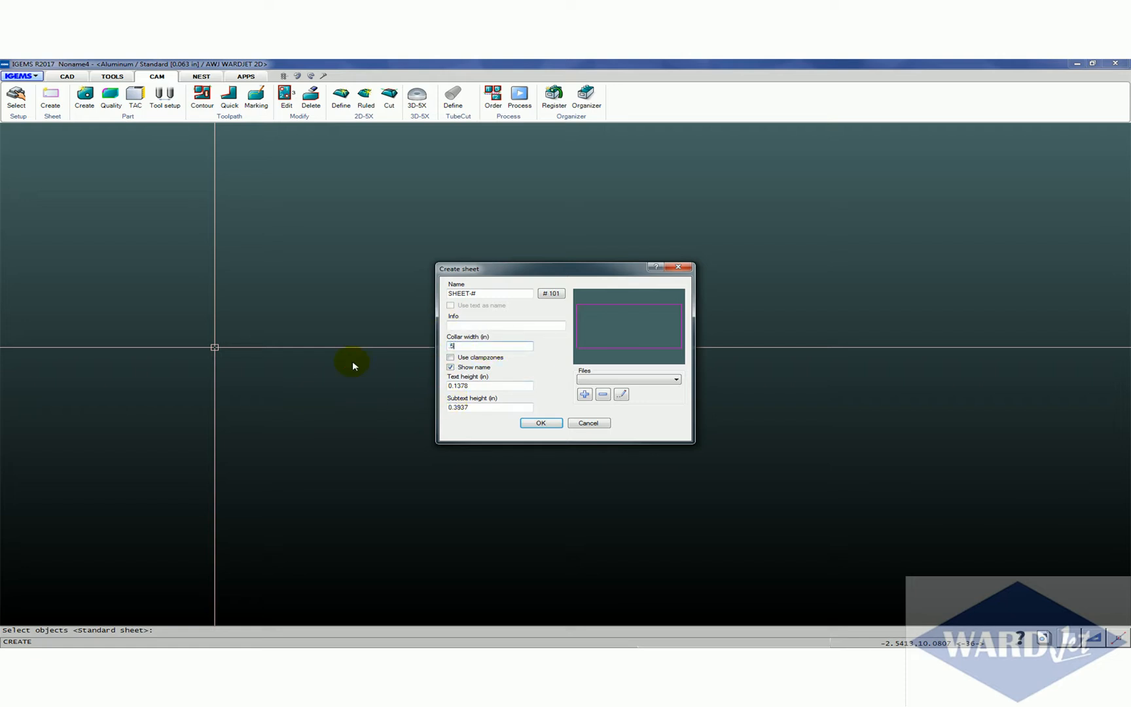
left_click(536, 423)
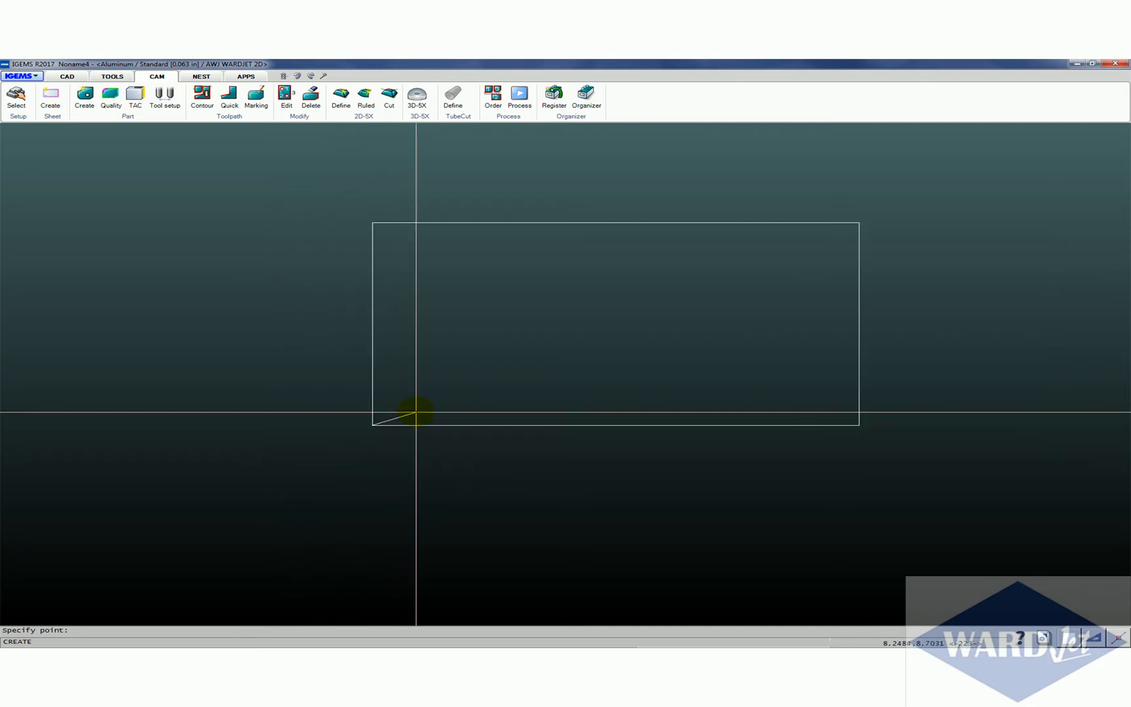
left_click(473, 392)
middle_click_drag(513, 328, 274, 376)
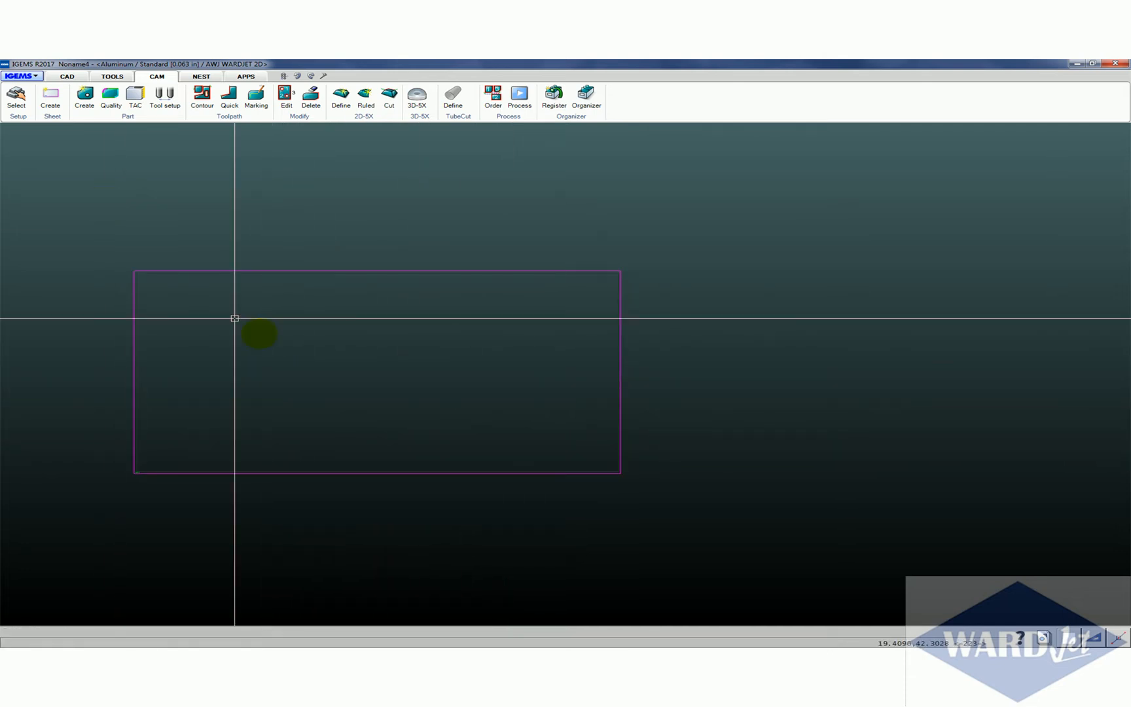
Save the drawing with the sheet as a template named 96x48
left_click(36, 78)
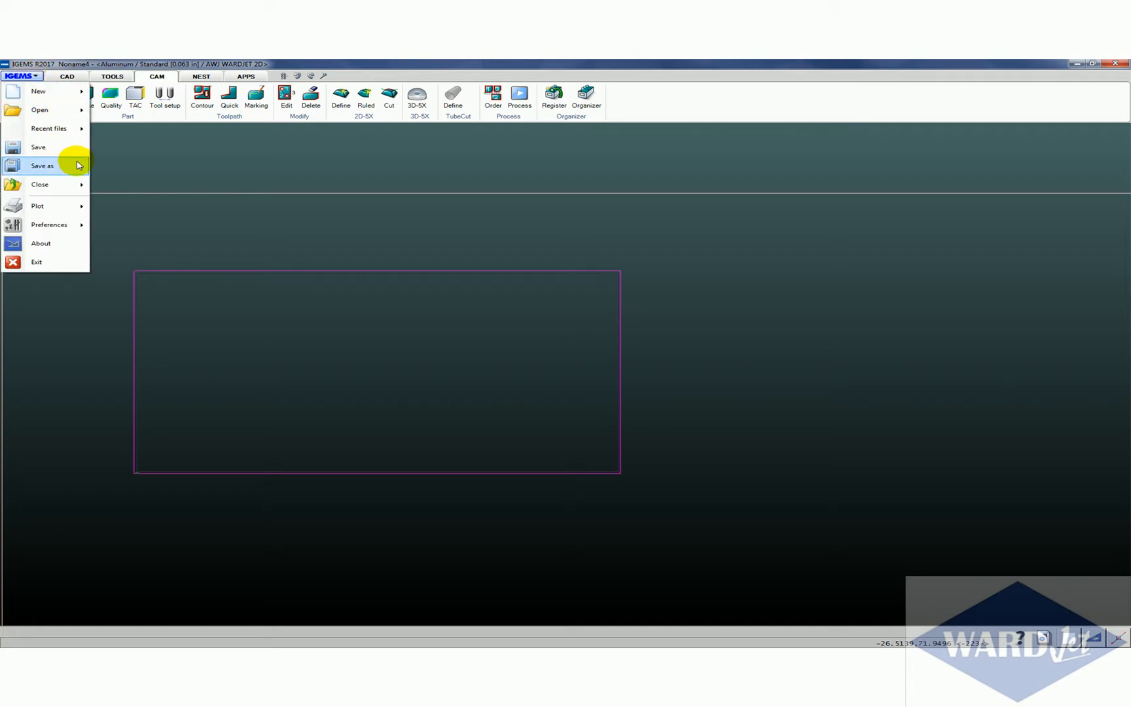
mouse_move(76, 166)
left_click(115, 185)
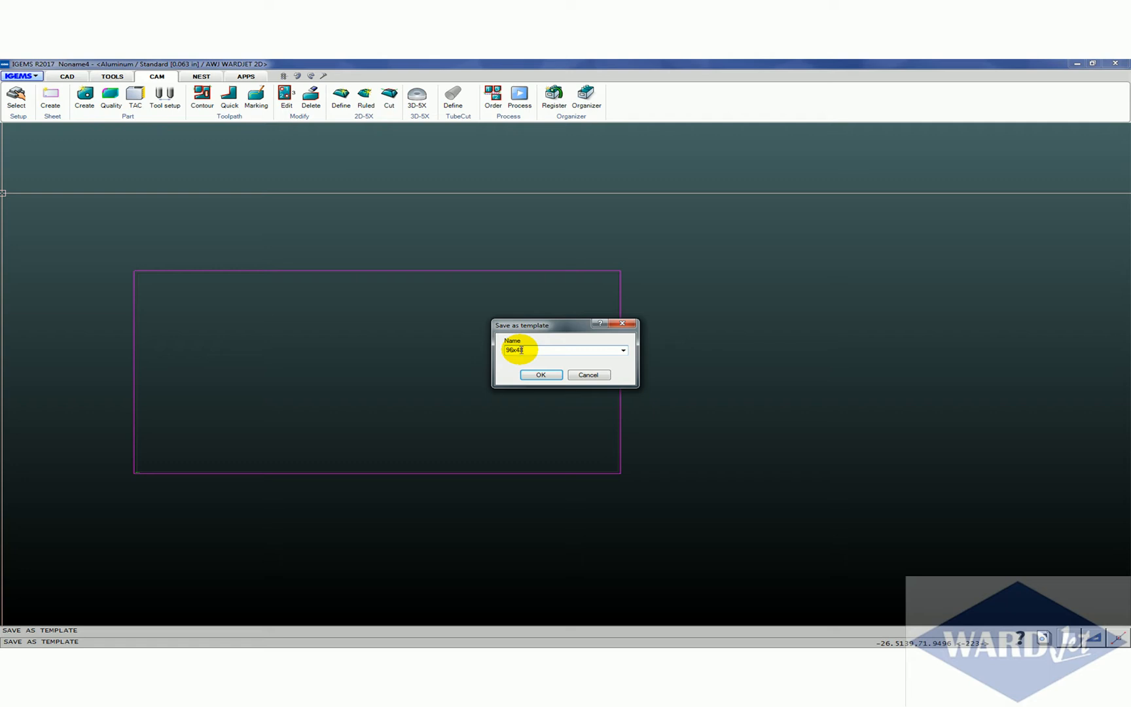
left_click(540, 375)
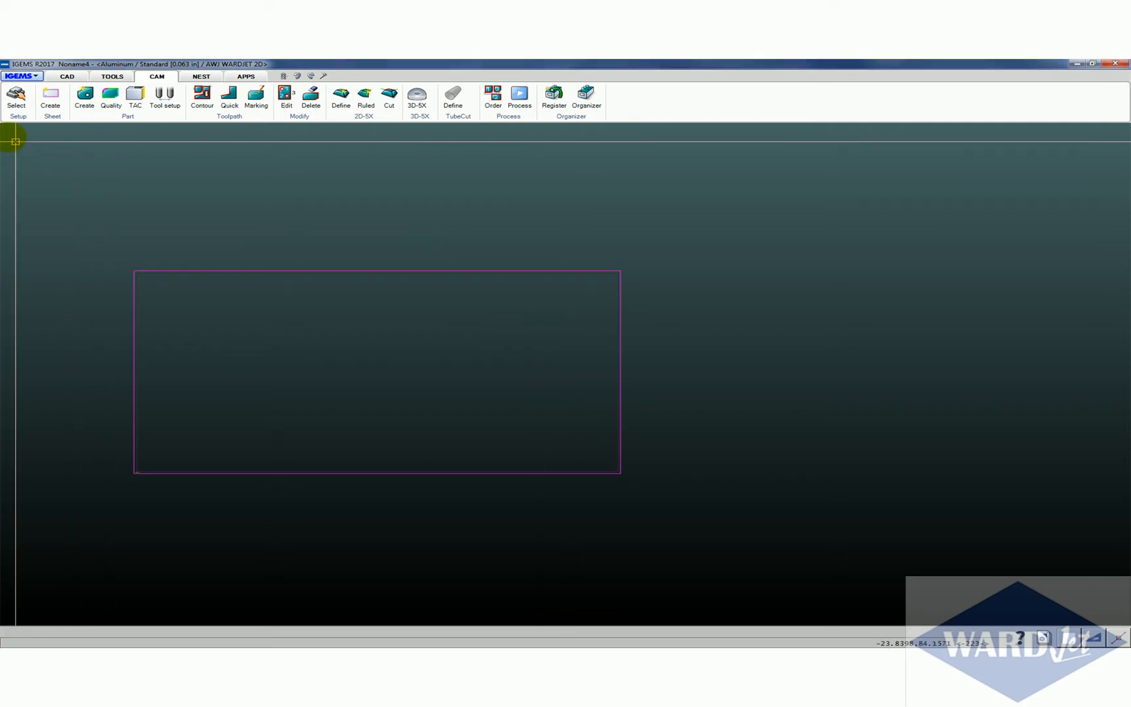
Make the 96x48 template the default for new drawings and close the template list
left_click(19, 76)
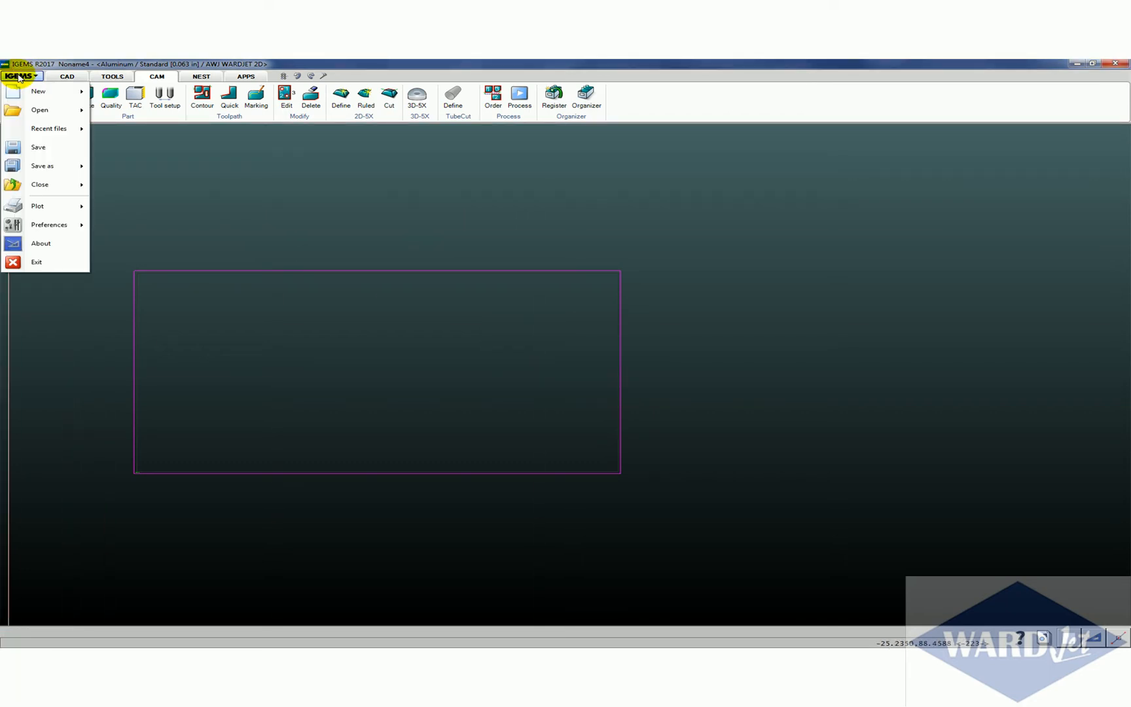
mouse_move(46, 90)
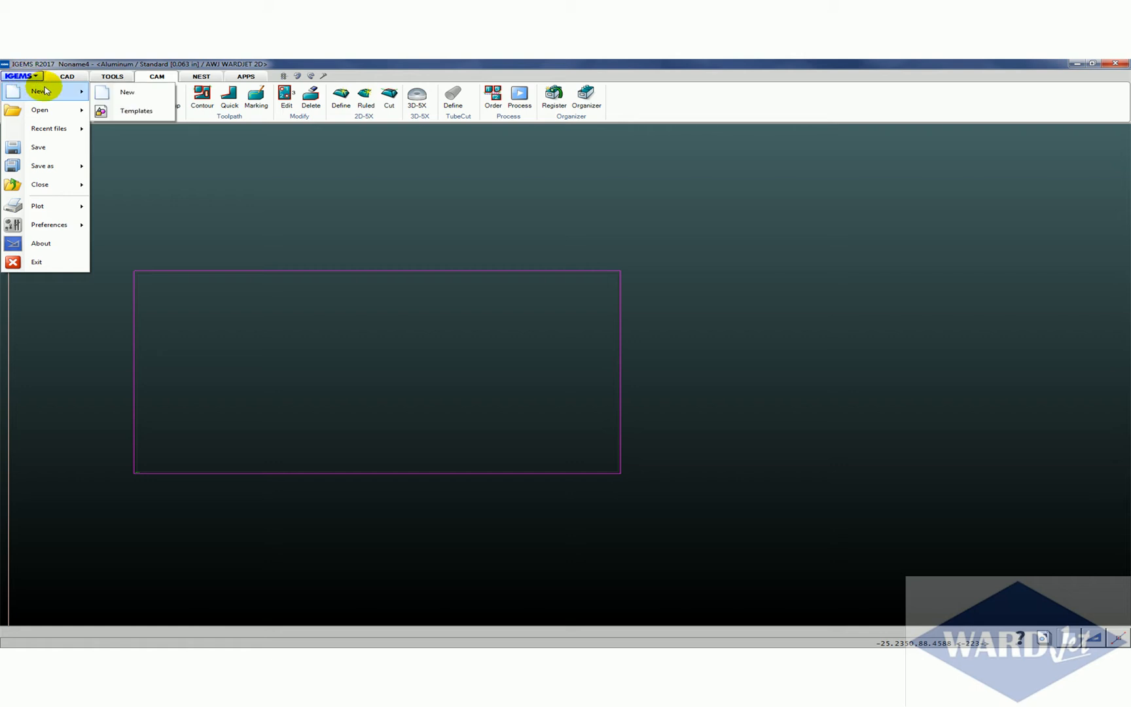
left_click(124, 111)
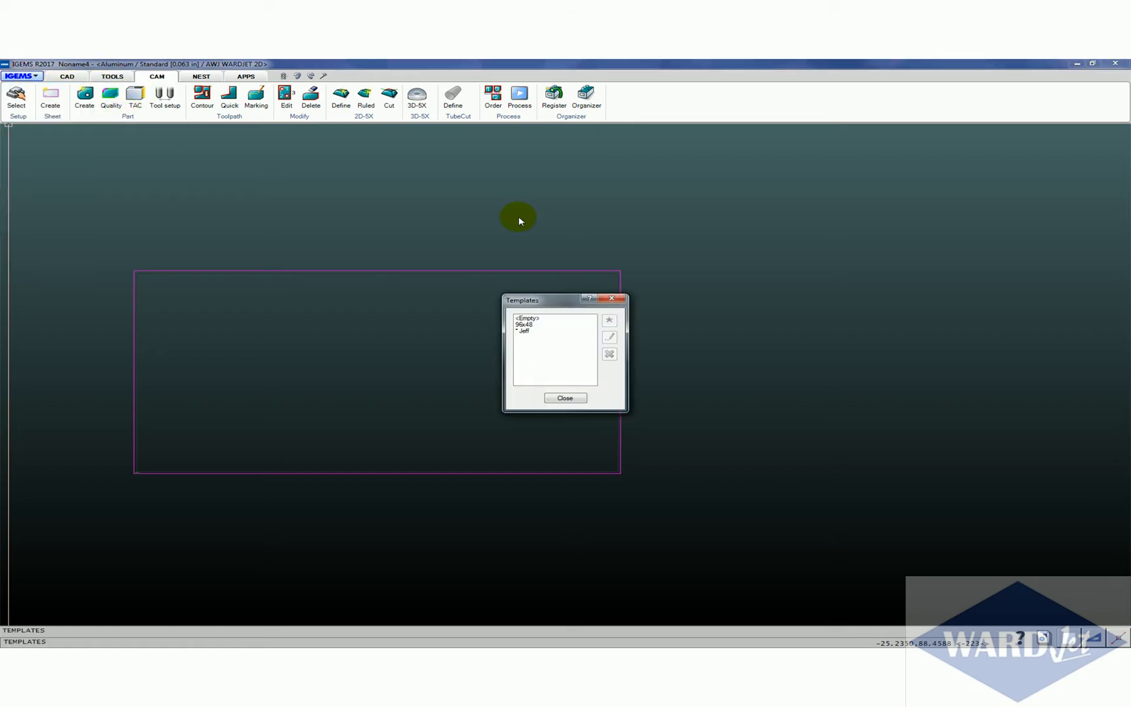
left_click(545, 325)
left_click(608, 321)
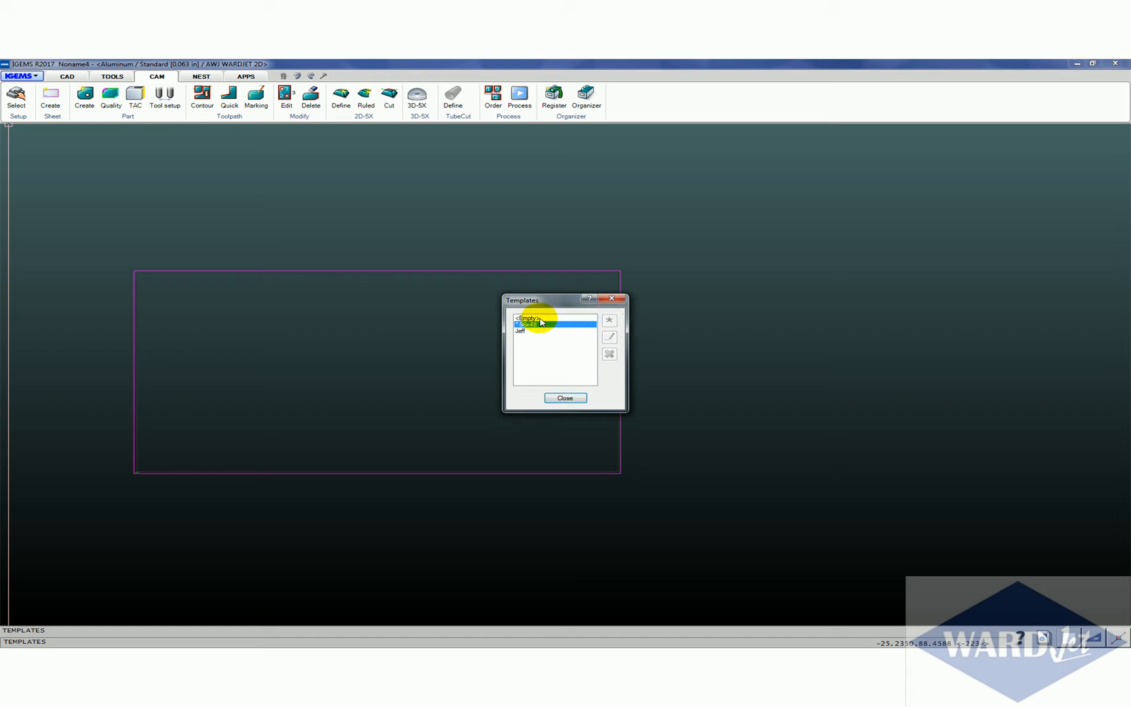
left_click(562, 399)
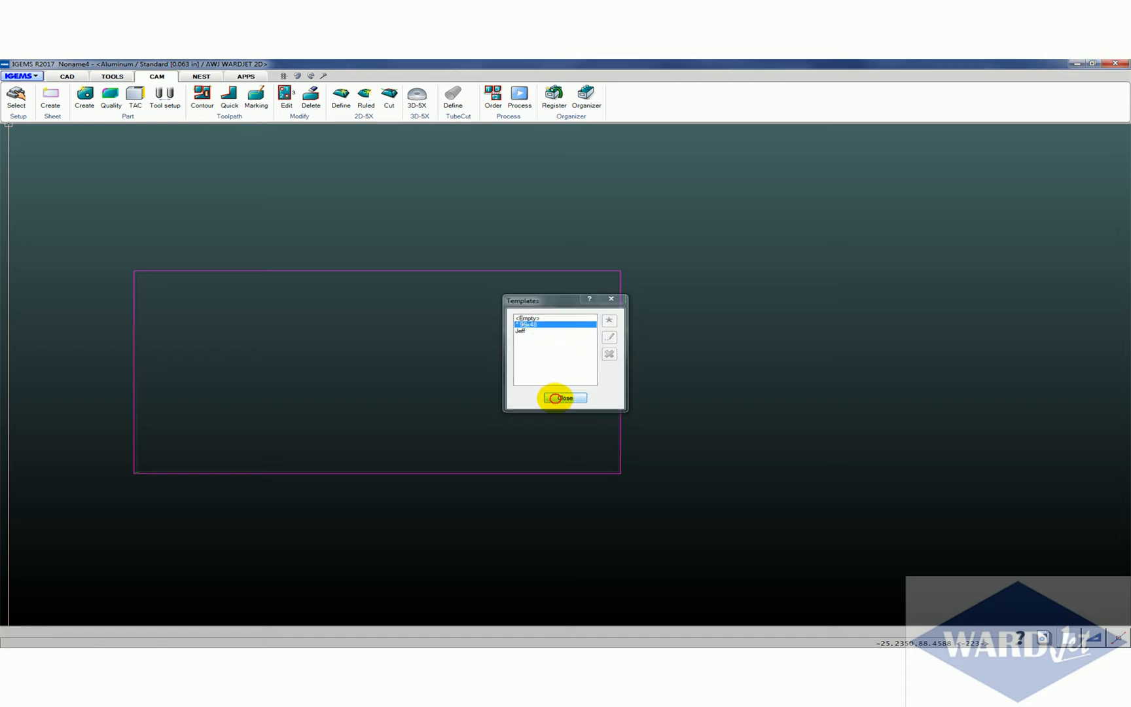
Exit the program without saving the drawing, restart it and maximize its window to check the startup drawing
left_click(1114, 63)
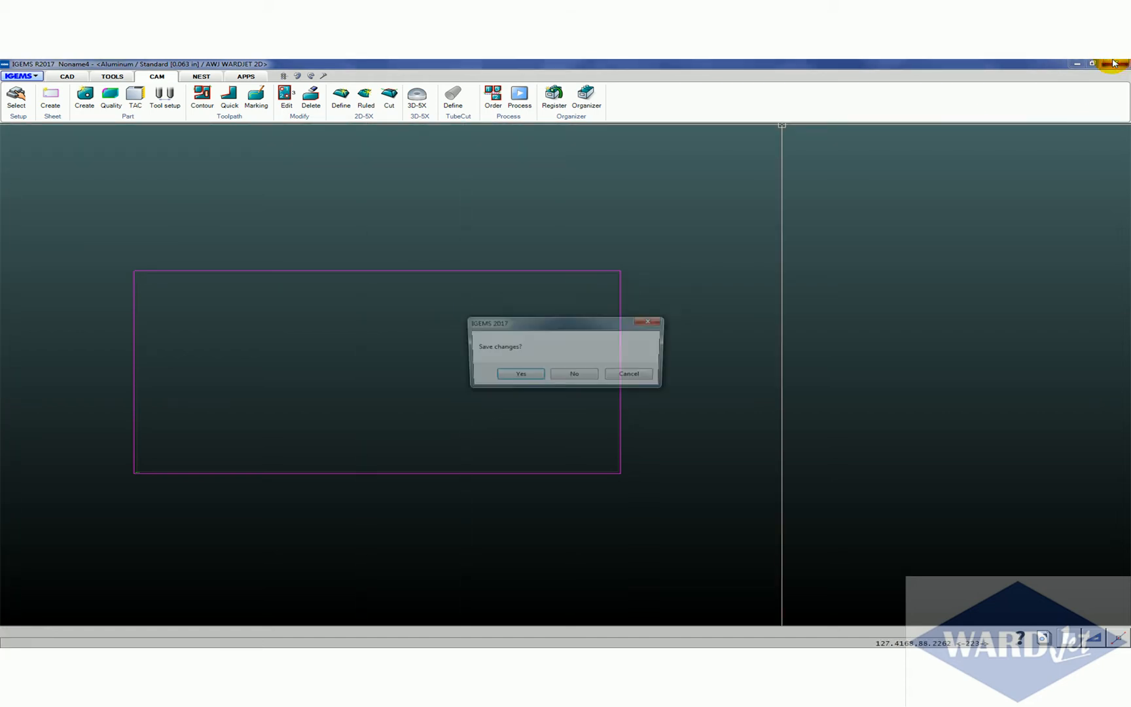
left_click(571, 376)
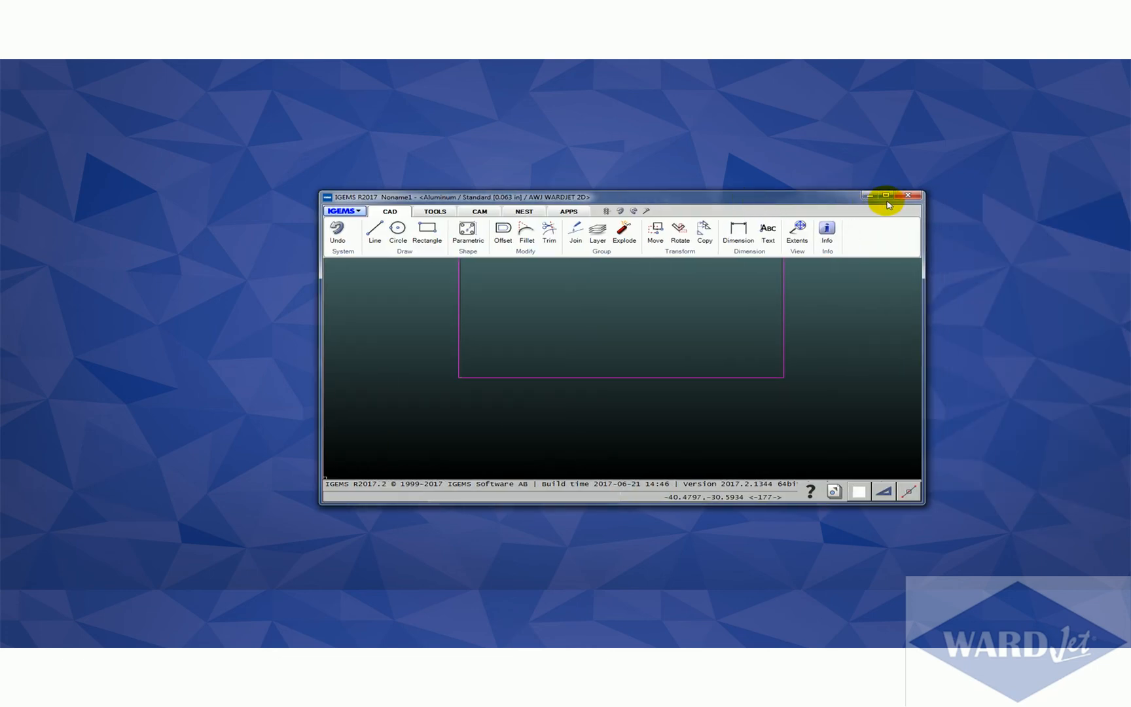
left_click(886, 195)
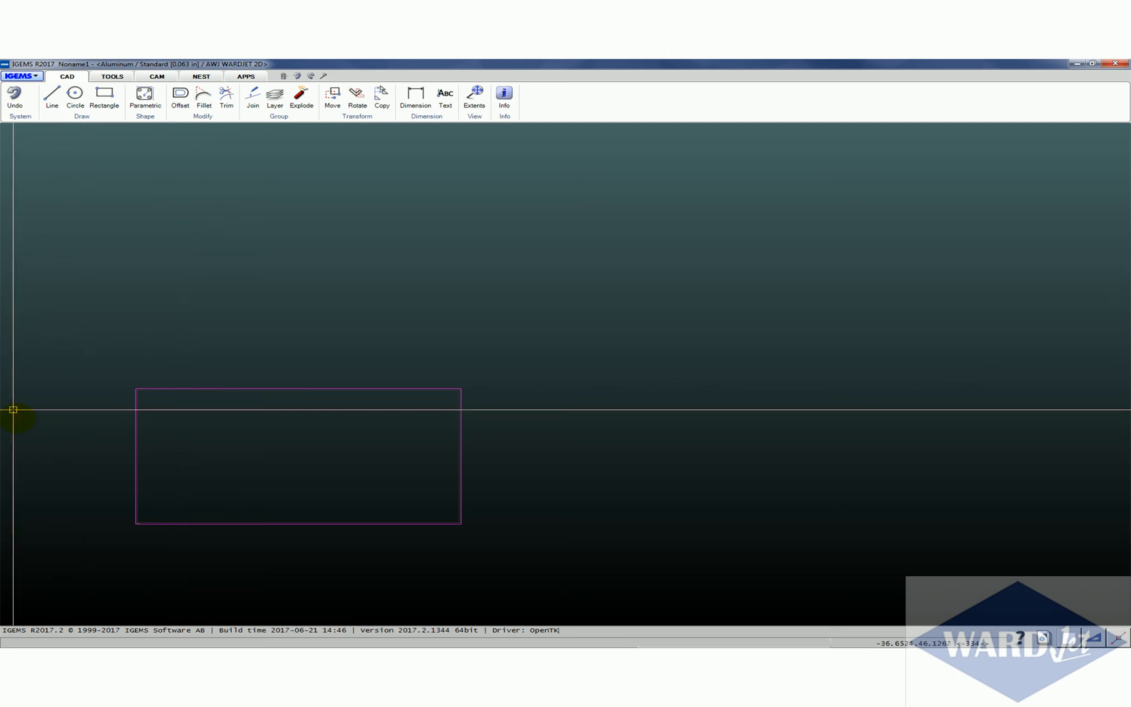
middle_click_drag(386, 426, 384, 293)
Check the dimension style of the startup drawing and close it without changes
left_click(432, 109)
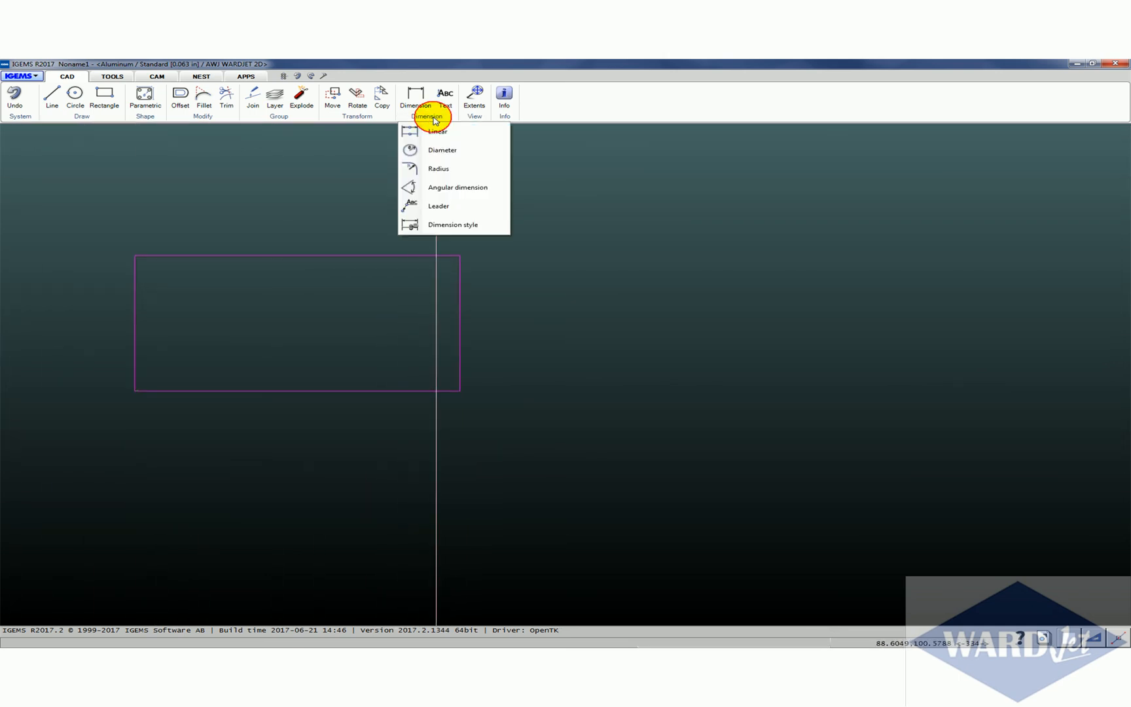
left_click(432, 225)
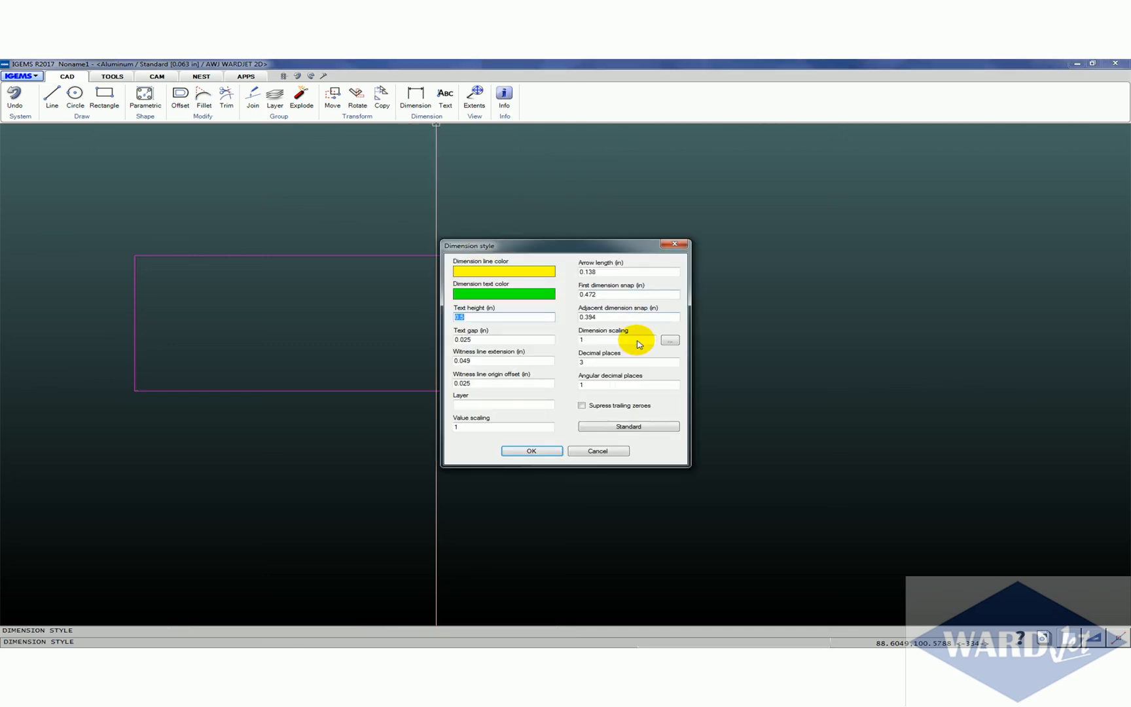
left_click(577, 452)
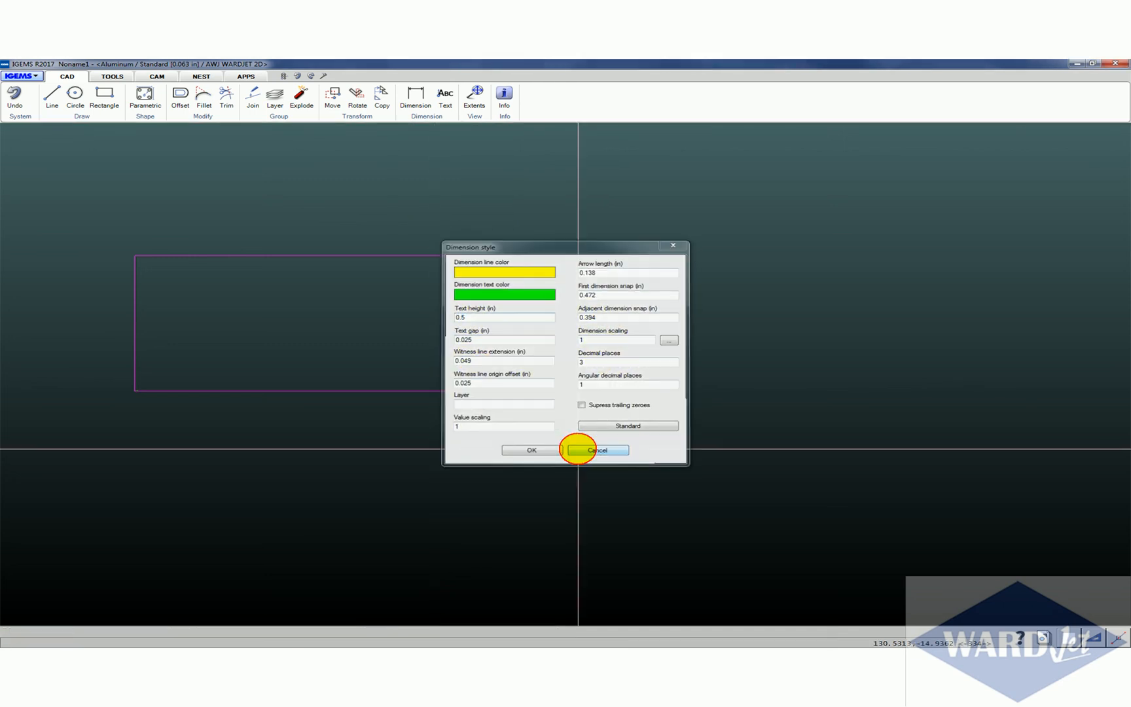